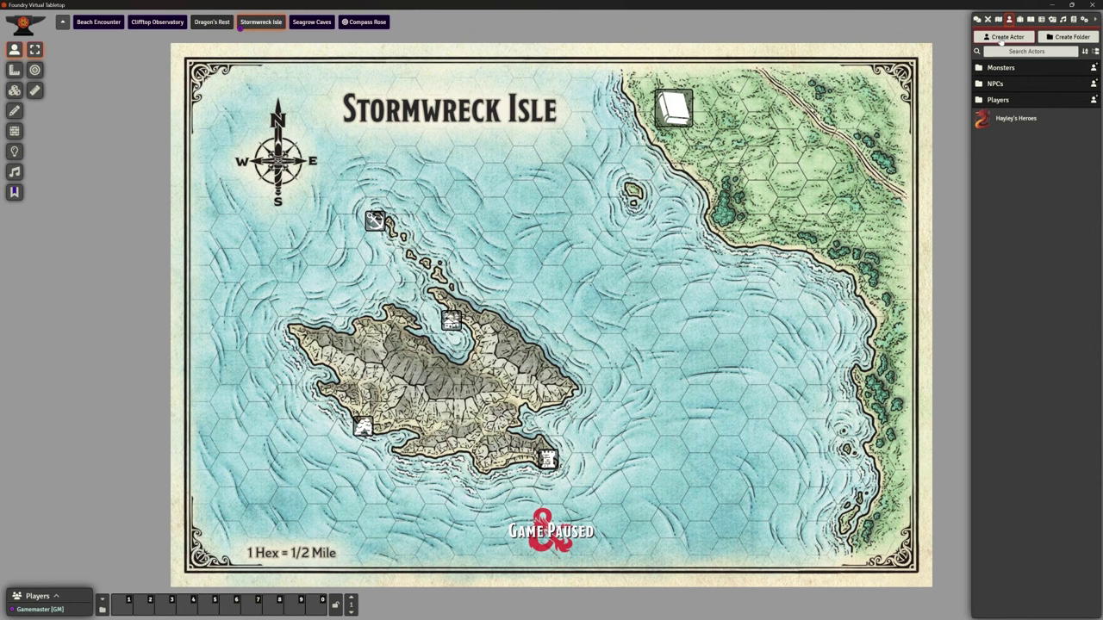
Create a Group-type actor named Hayley's Losers, with no folder selected
click(999, 41)
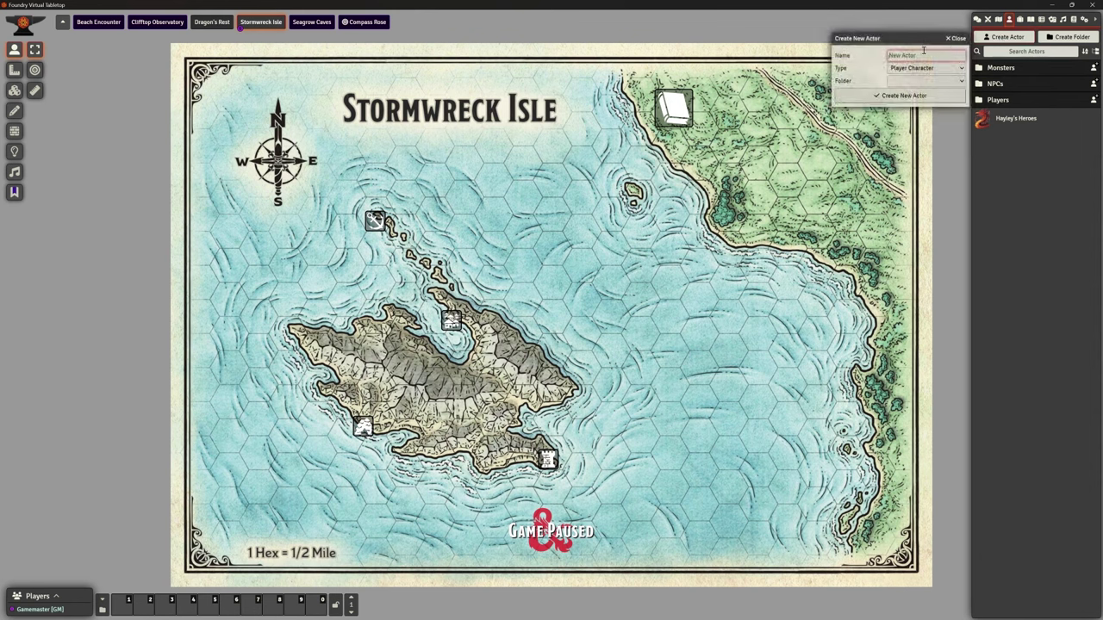
text(Hayley's Looters)
click(909, 71)
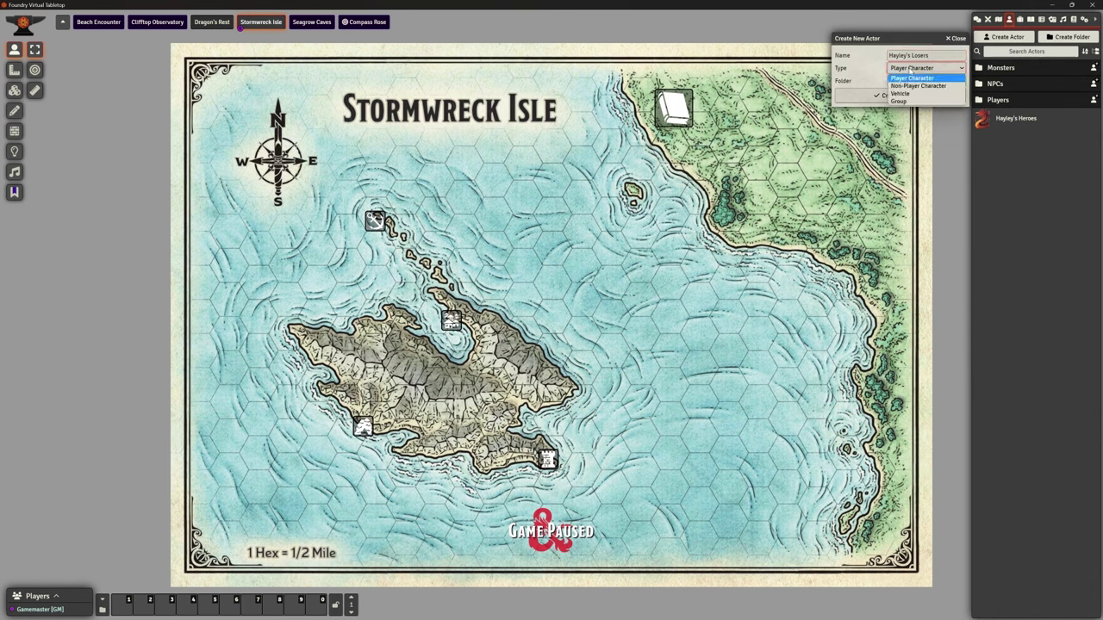
click(900, 101)
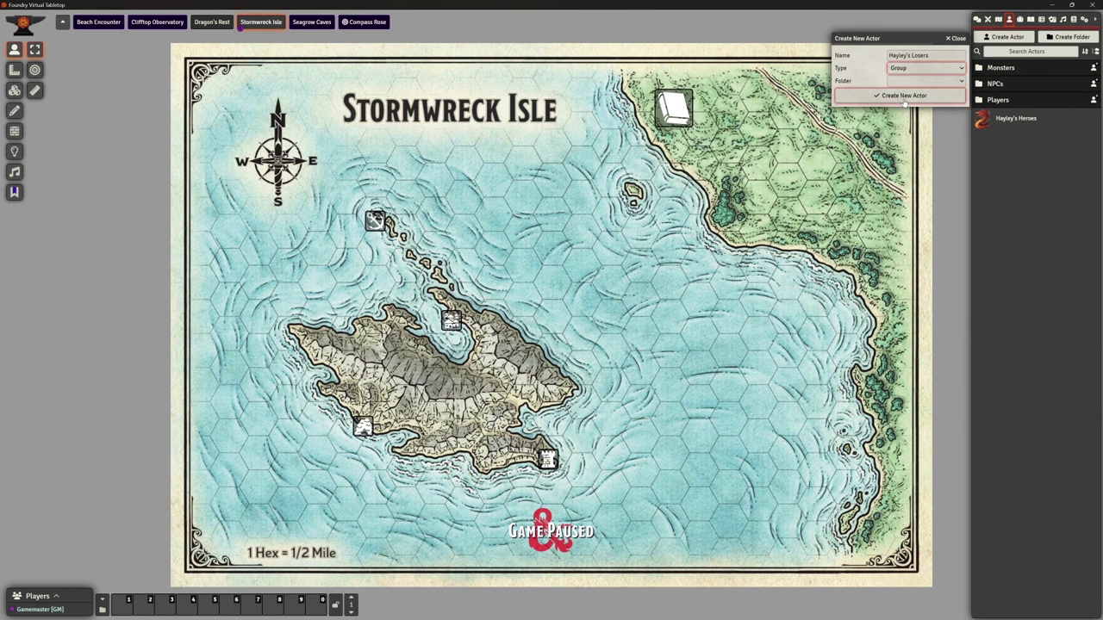
click(904, 85)
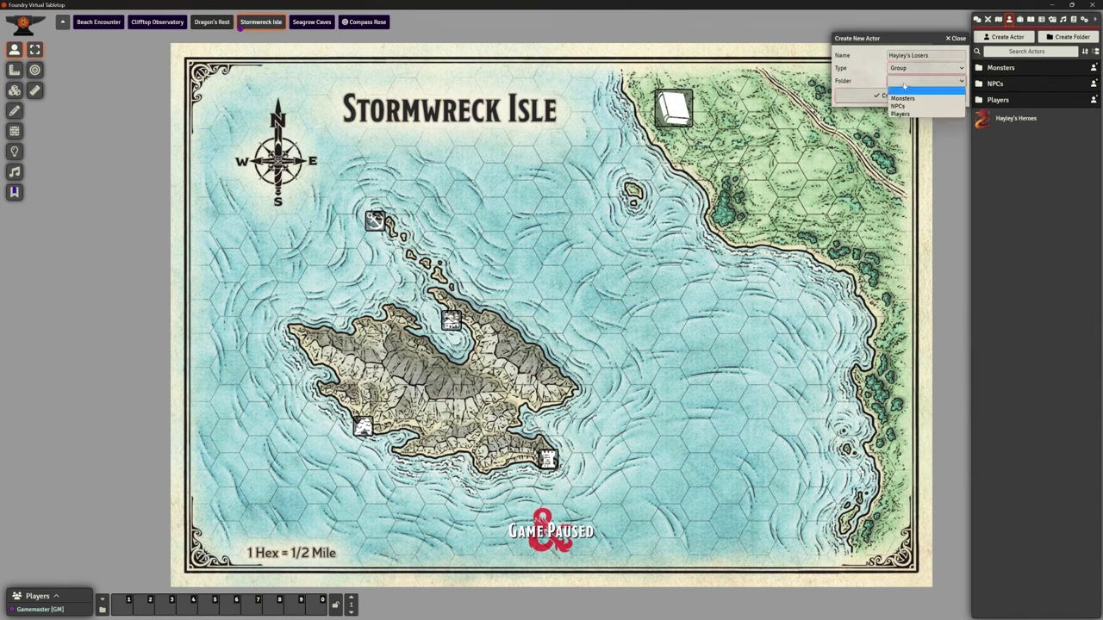
click(904, 86)
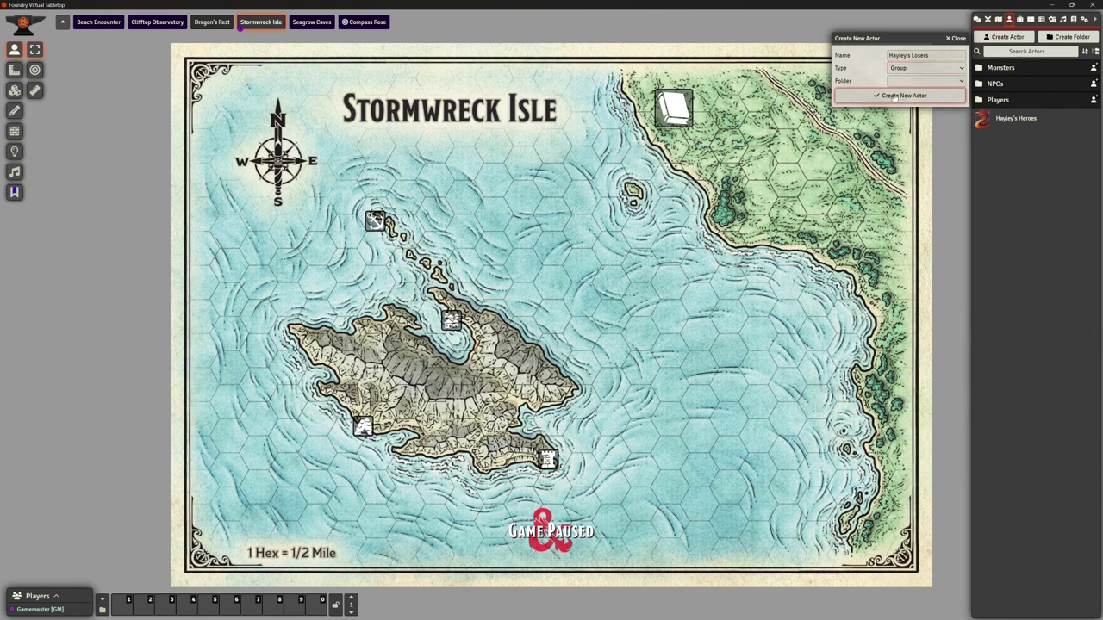
click(902, 96)
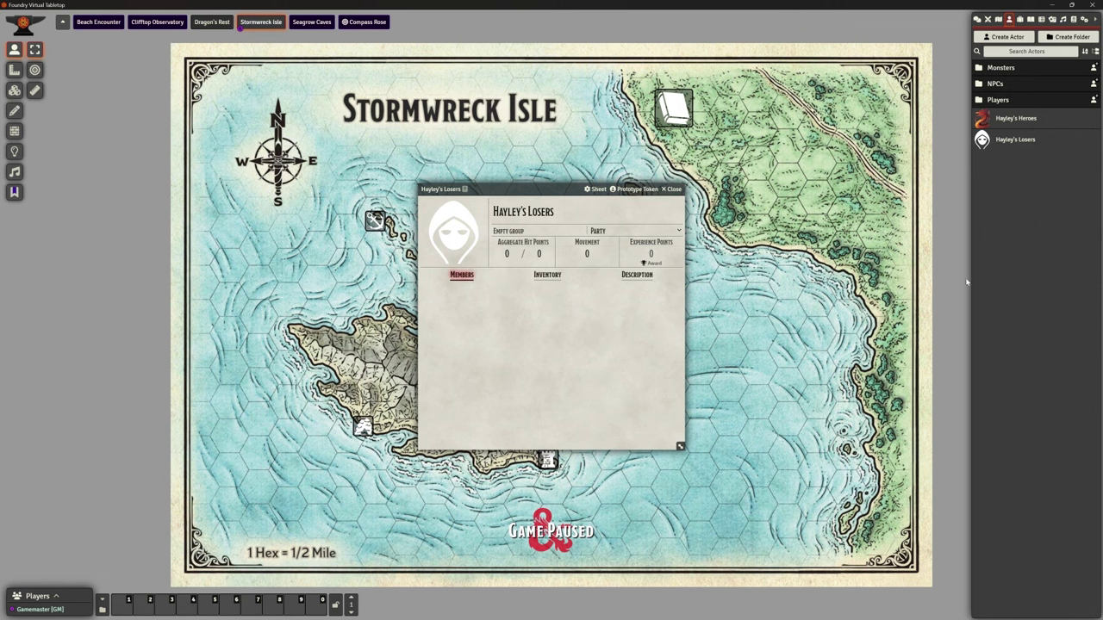
Drag Hayley Longbreeze, Sorryman The Wide and Nundro Rockseeker from Players into the group, then view Inventory
click(999, 101)
drag(987, 140, 509, 343)
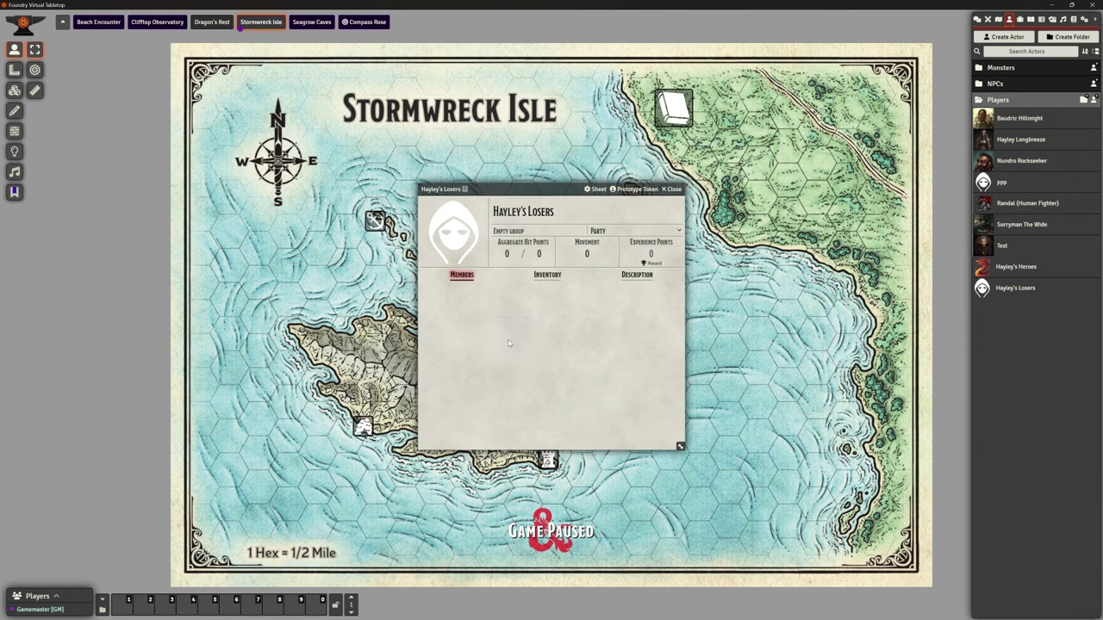
drag(991, 224, 500, 369)
drag(986, 164, 534, 362)
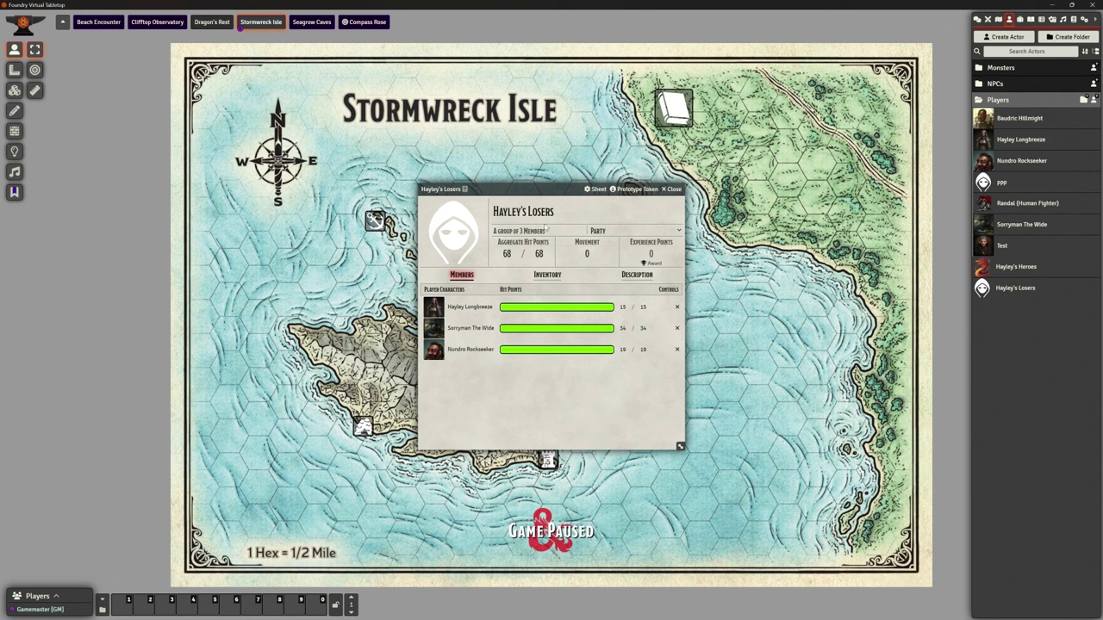
click(548, 276)
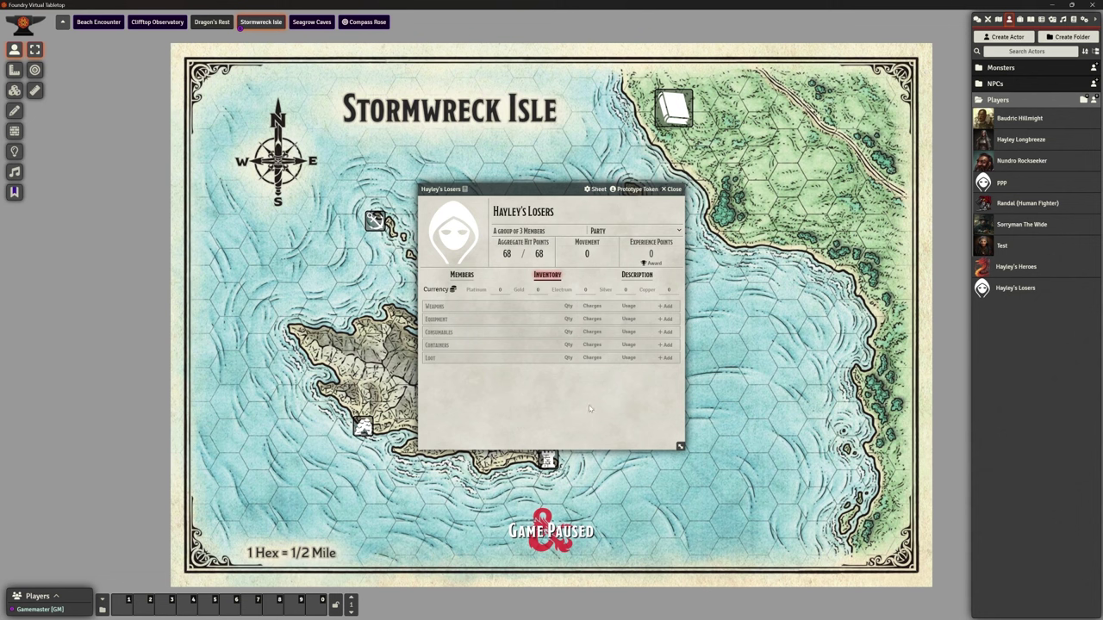
Keep the group type as Party, close the sheet and collapse the Players folder
click(616, 231)
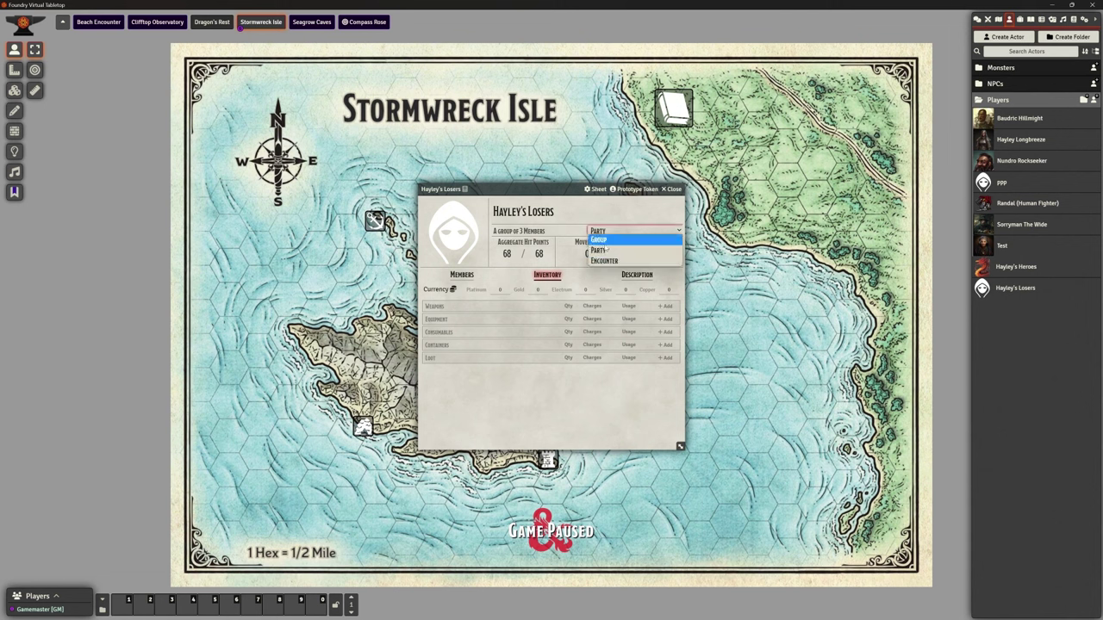
click(603, 250)
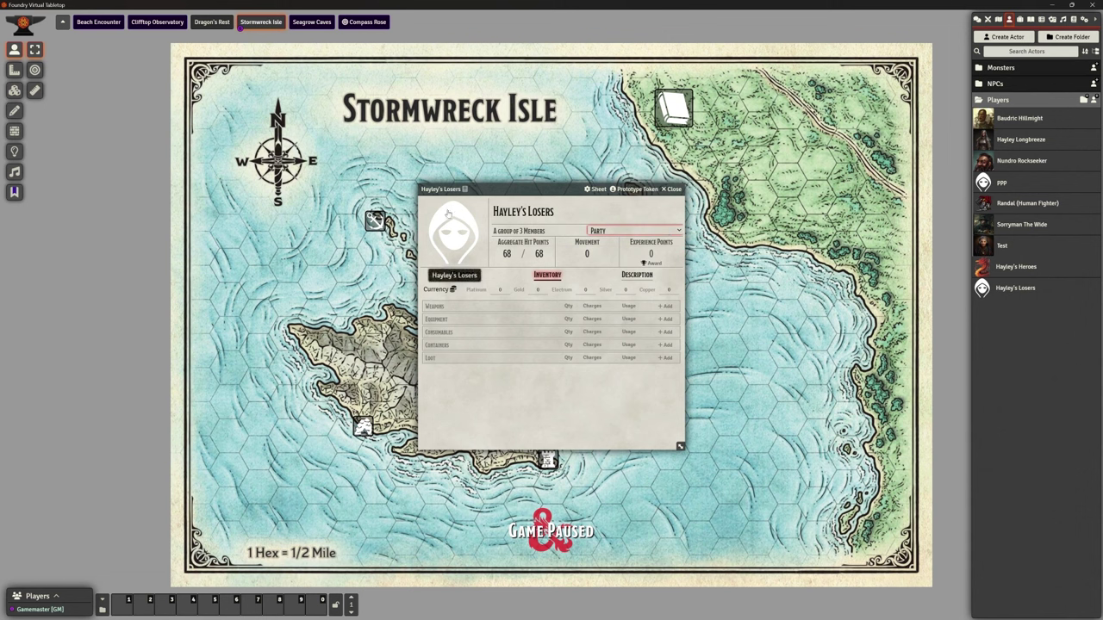
click(672, 190)
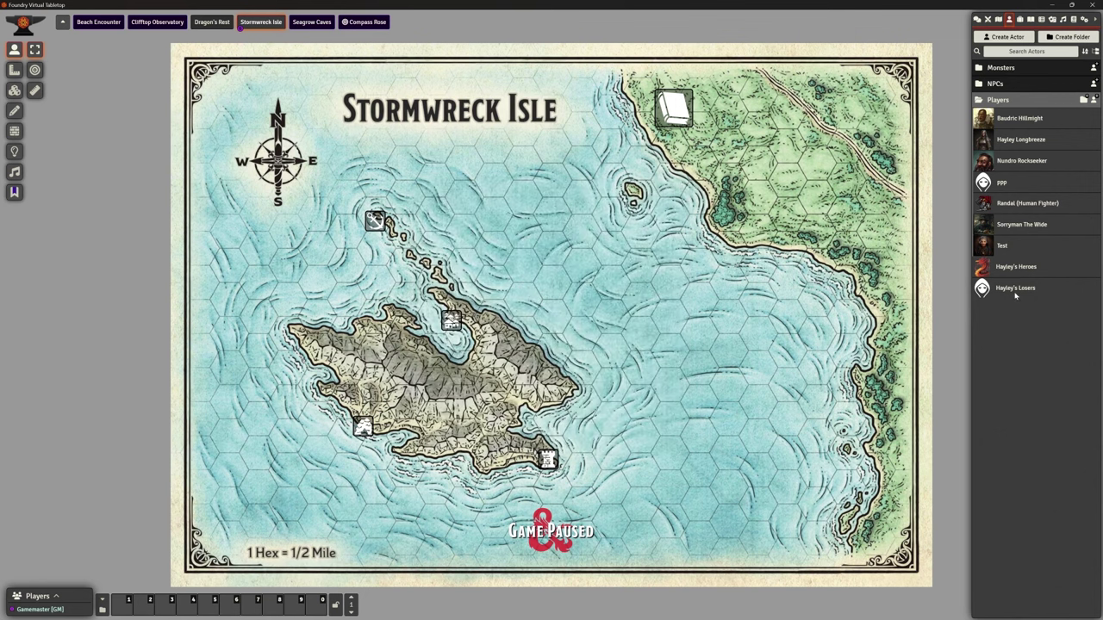
click(1002, 101)
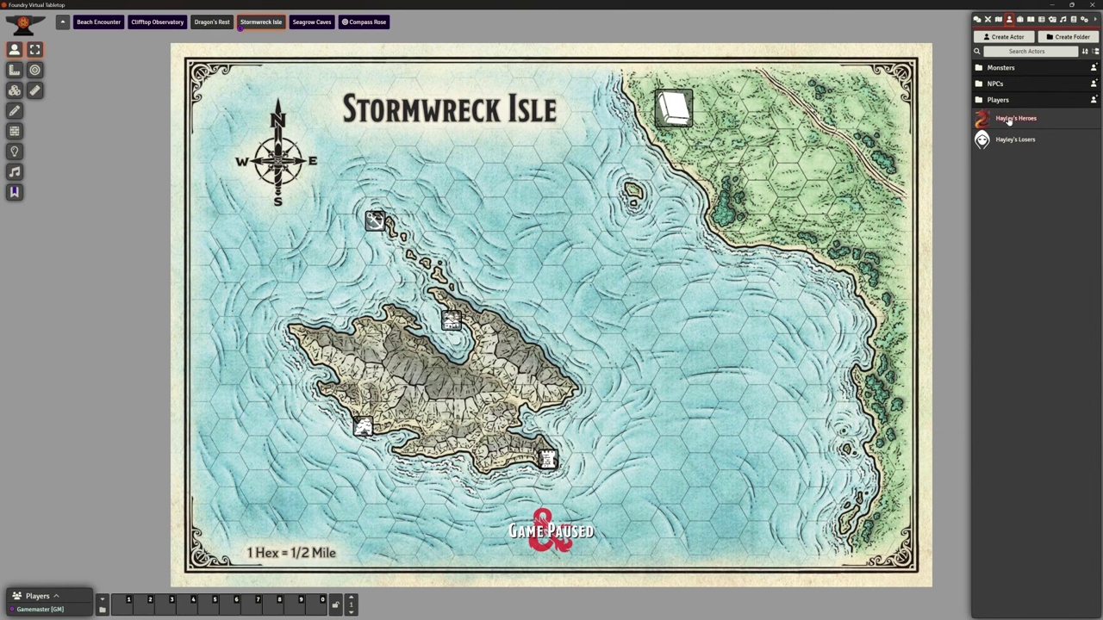
Review the Hayley's Heroes sheet, then check the Hayley's Losers members list before closing it
click(1008, 120)
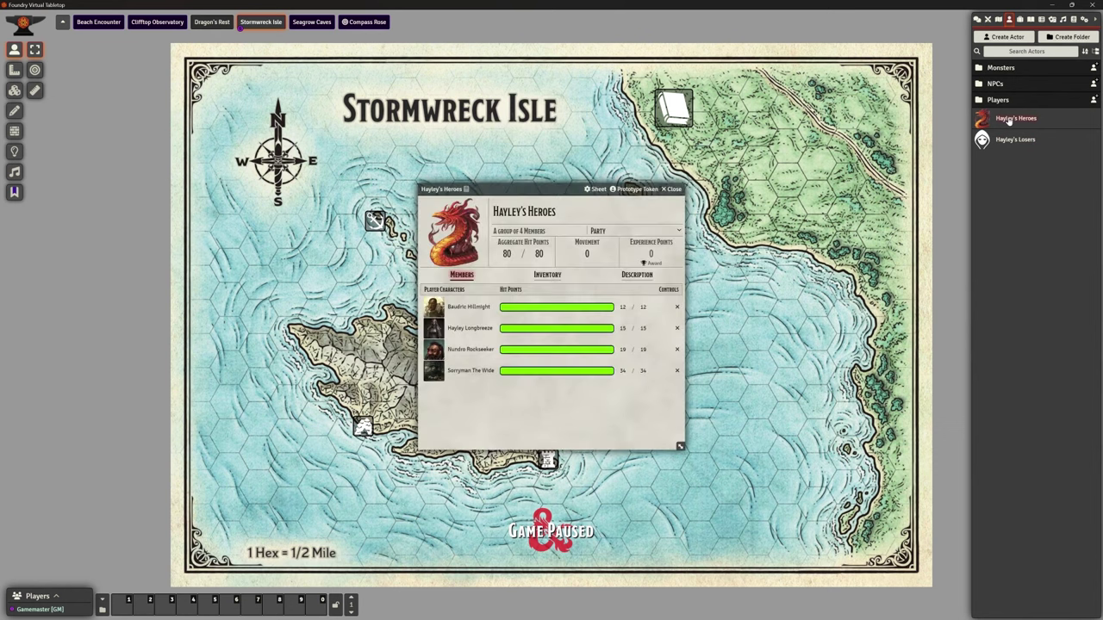
click(673, 189)
click(1015, 141)
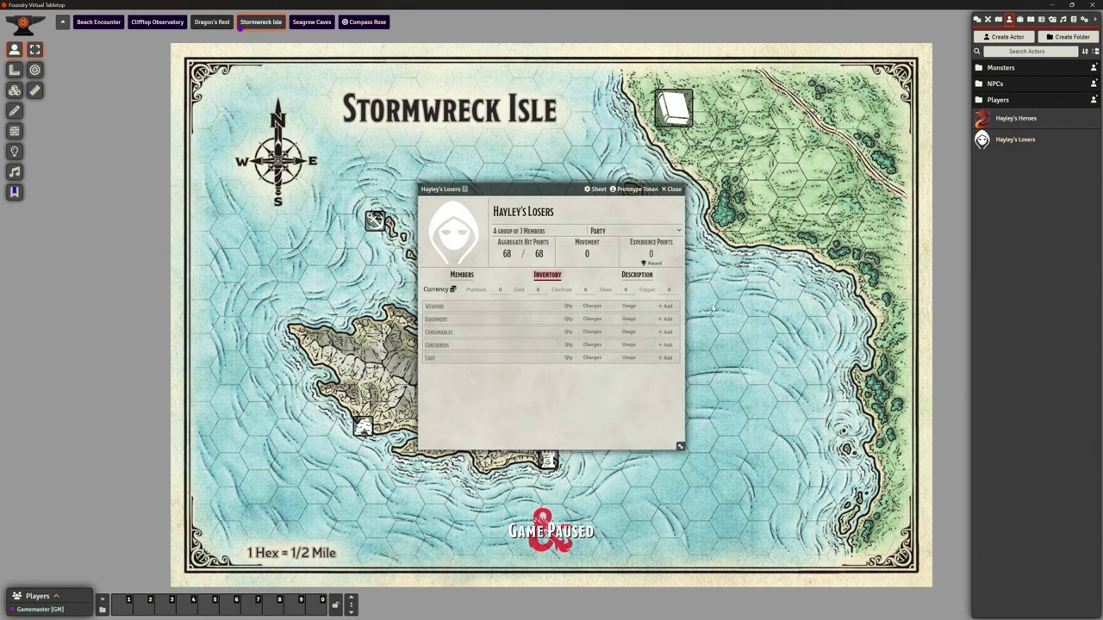
click(461, 275)
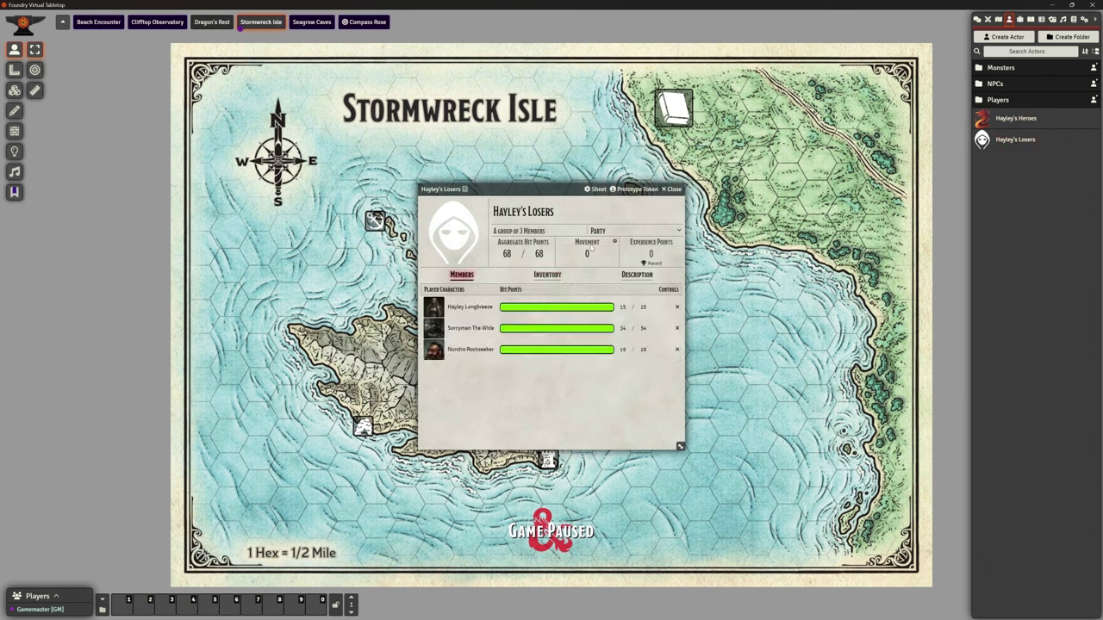
click(675, 190)
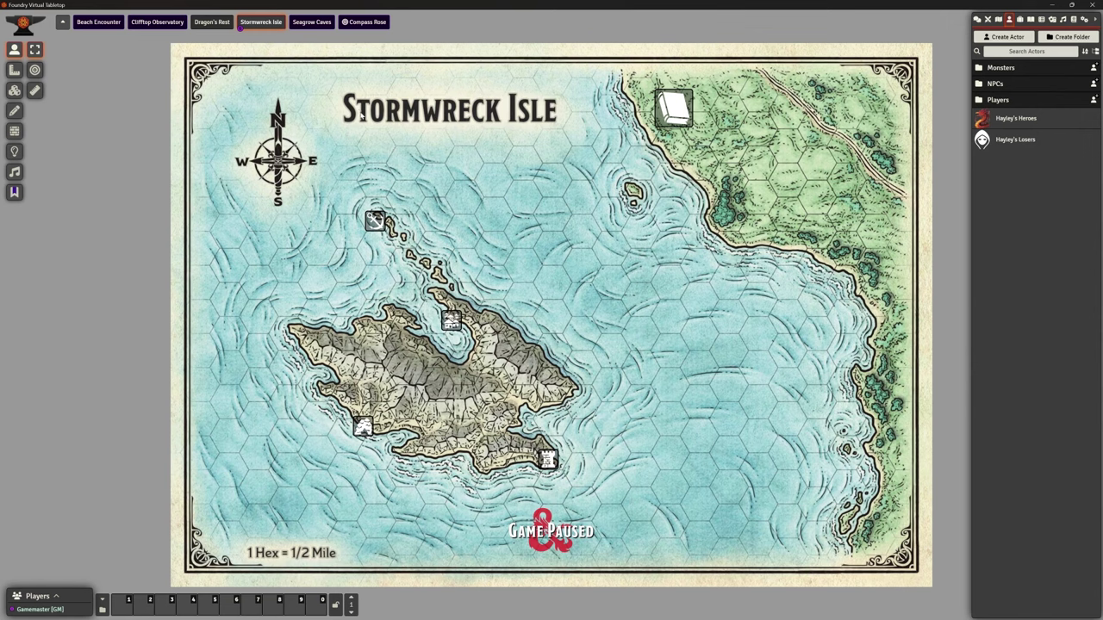
Activate the Clifftop Observatory scene to display its island tower map
right_click(152, 27)
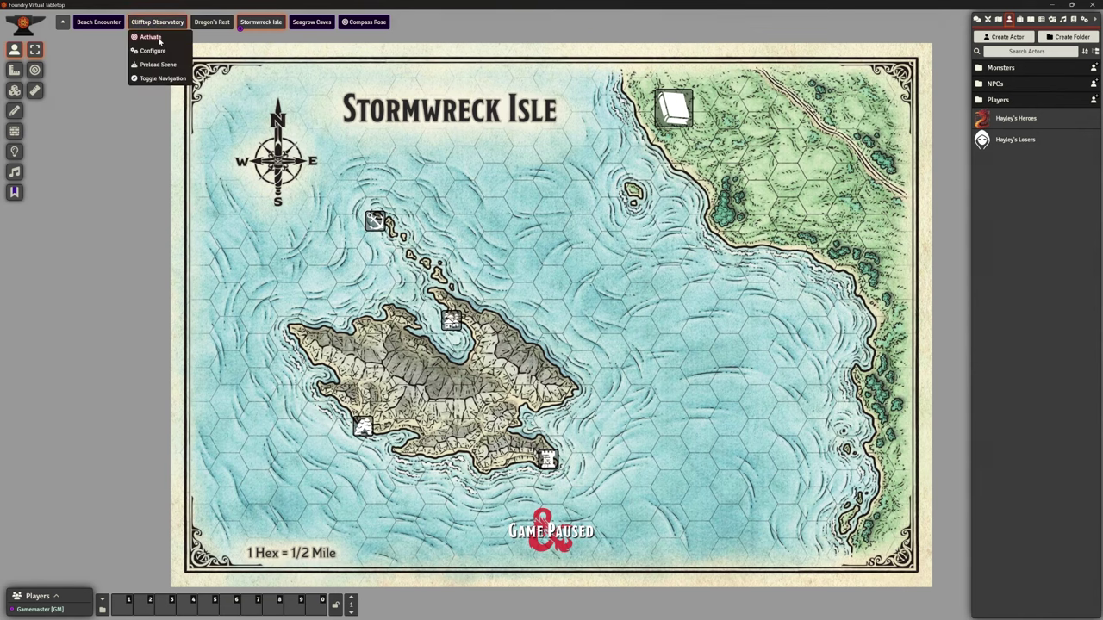
click(148, 41)
scroll(540, 349, up, 5)
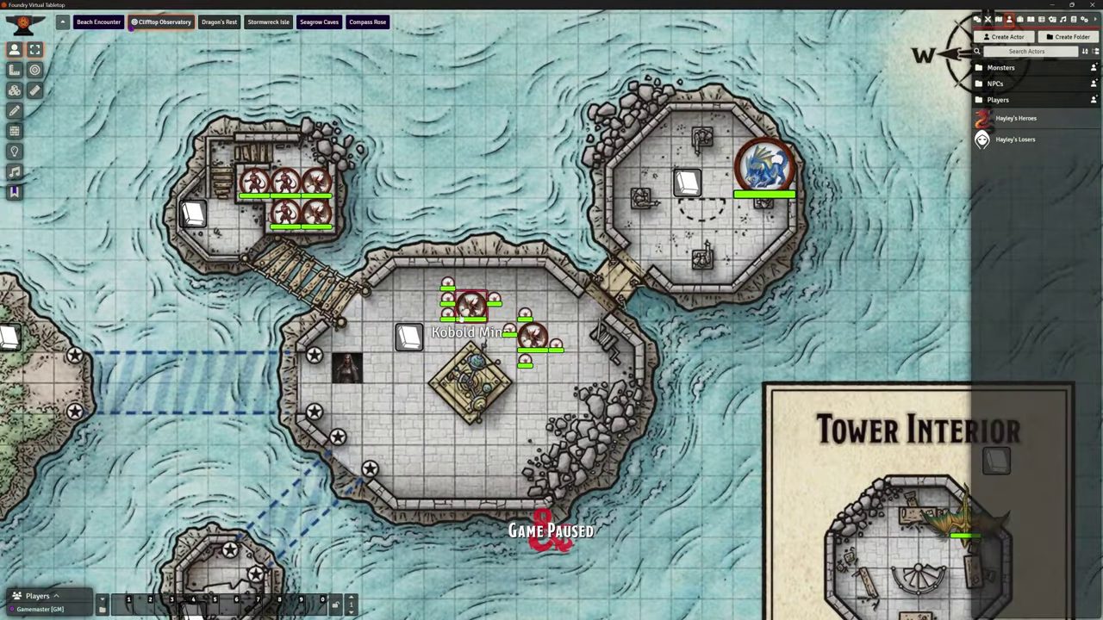
click(447, 283)
click(468, 255)
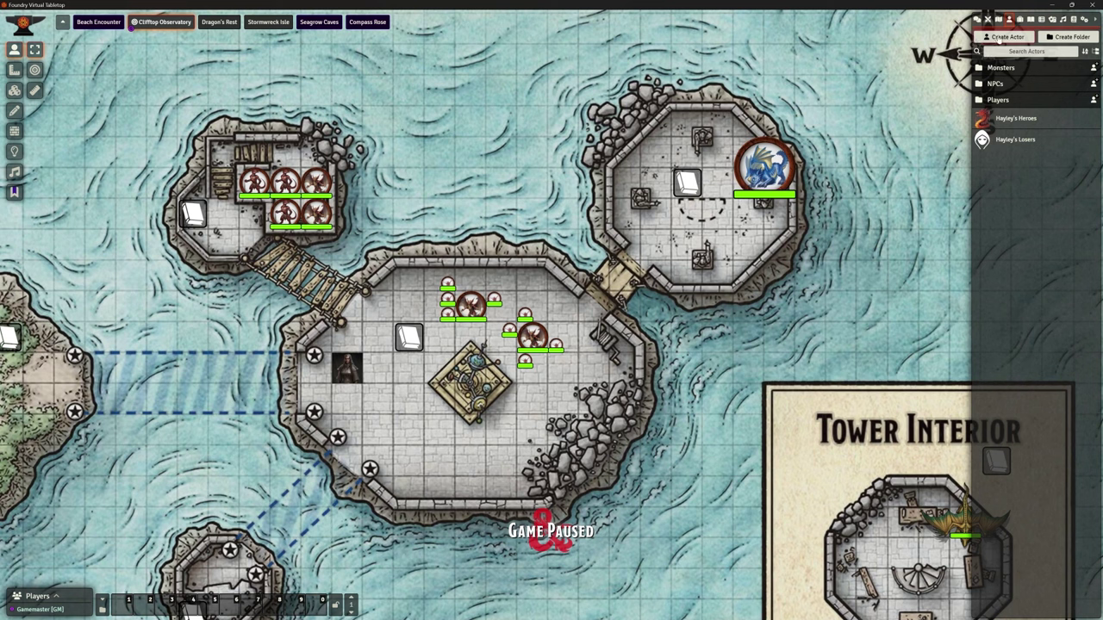
Create a Group-type actor named Stirges, leaving it empty
click(1007, 37)
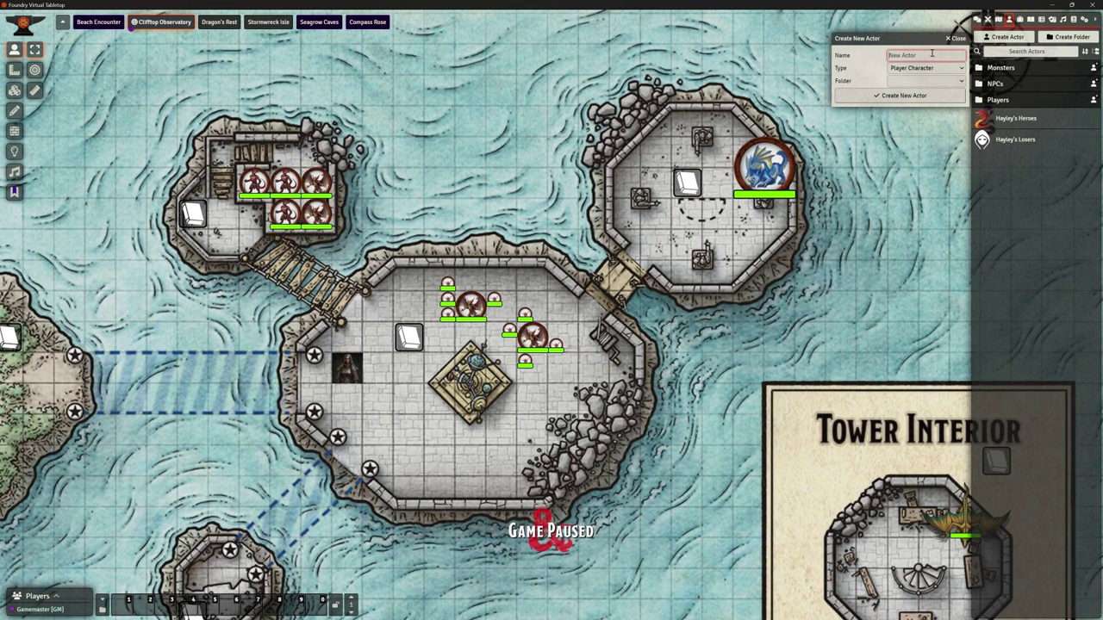
text(Stirges)
click(909, 70)
click(907, 101)
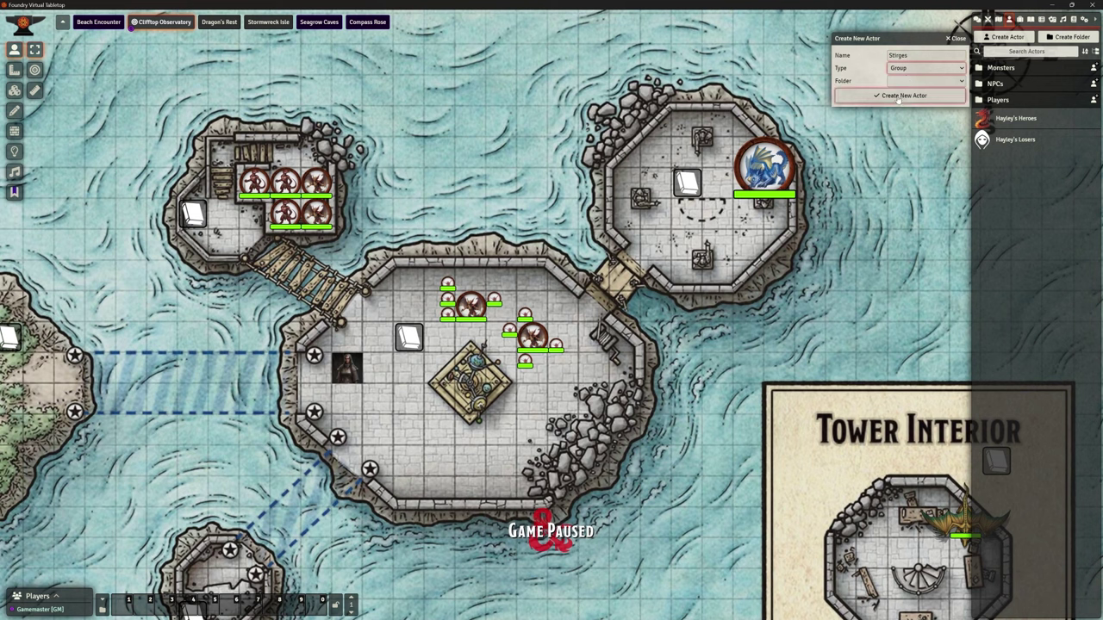
click(898, 96)
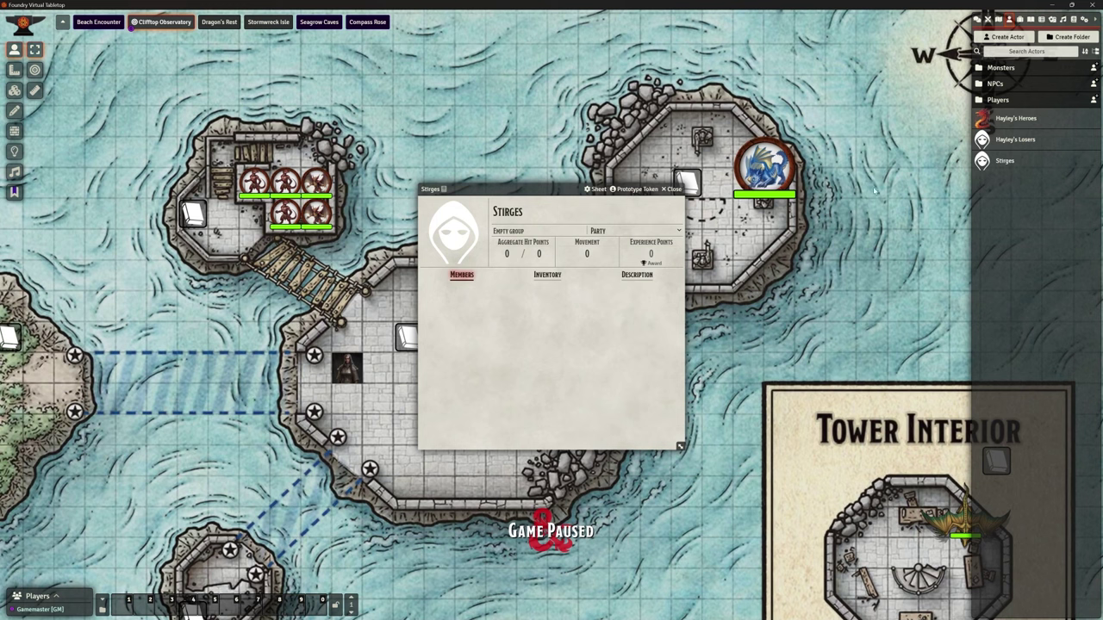
Load the Stirge image from Stormwreck's Monsters folder as the Stirges avatar
click(457, 246)
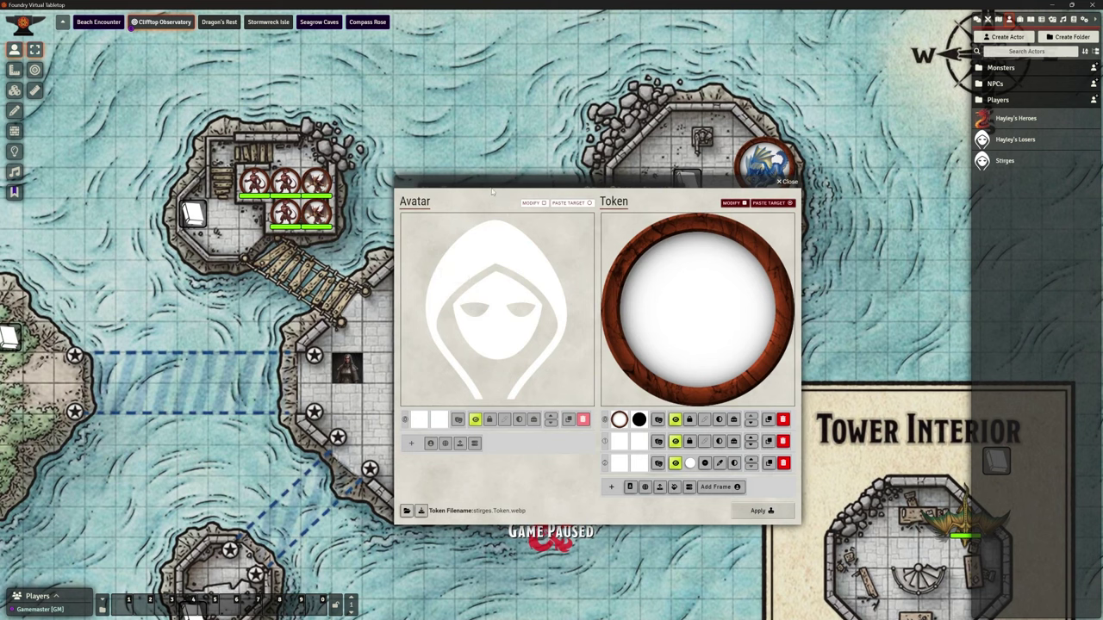
click(449, 459)
click(459, 443)
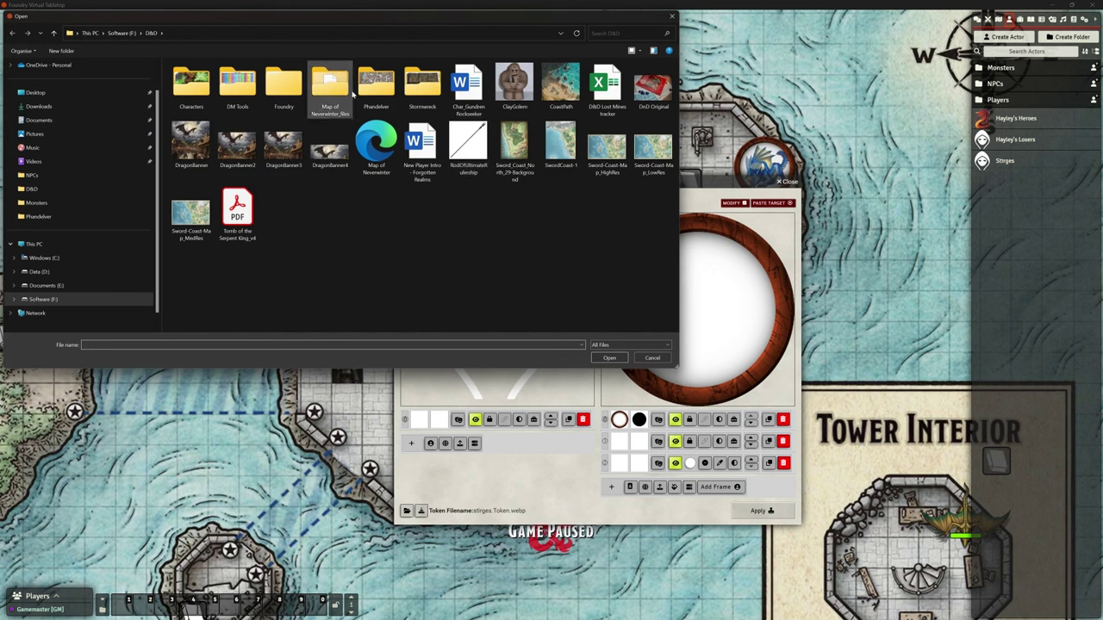
double_click(422, 85)
double_click(238, 90)
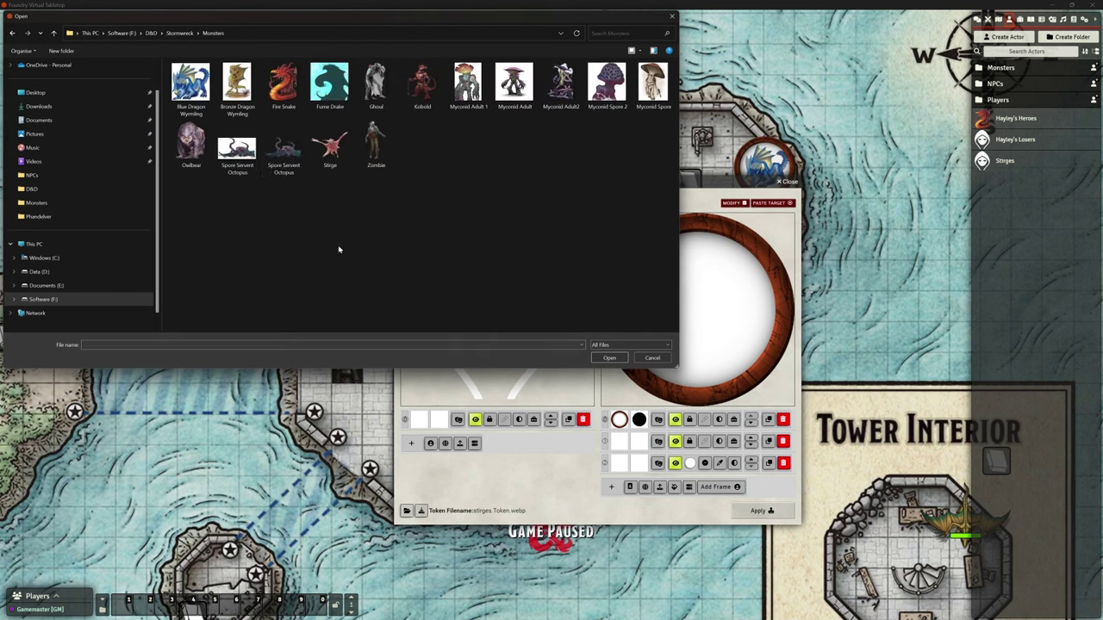
key(s)
key(t)
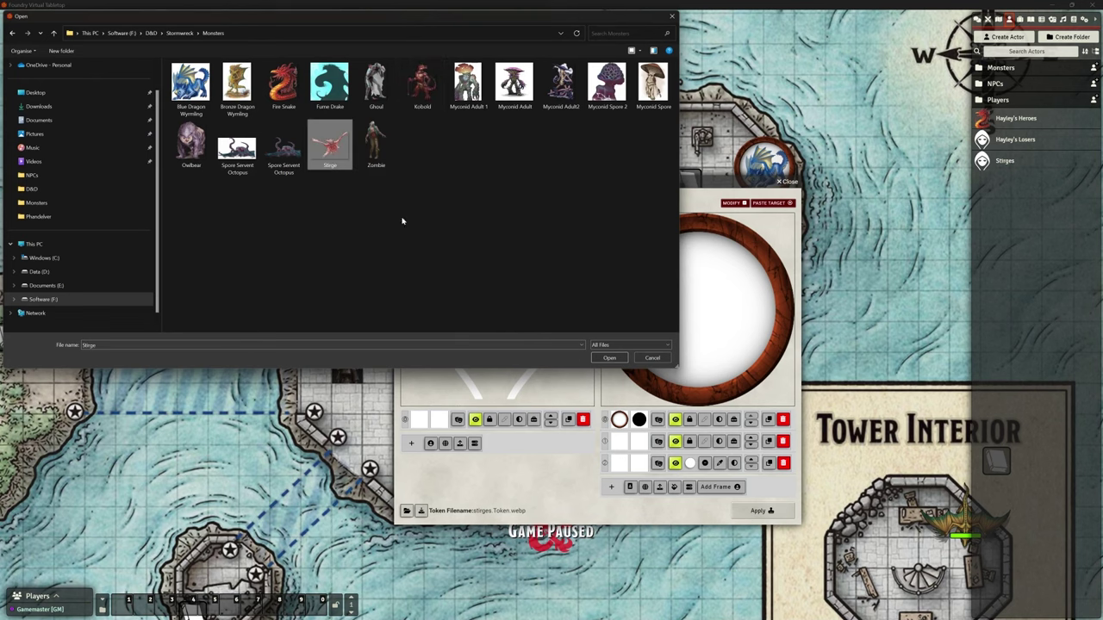
click(610, 359)
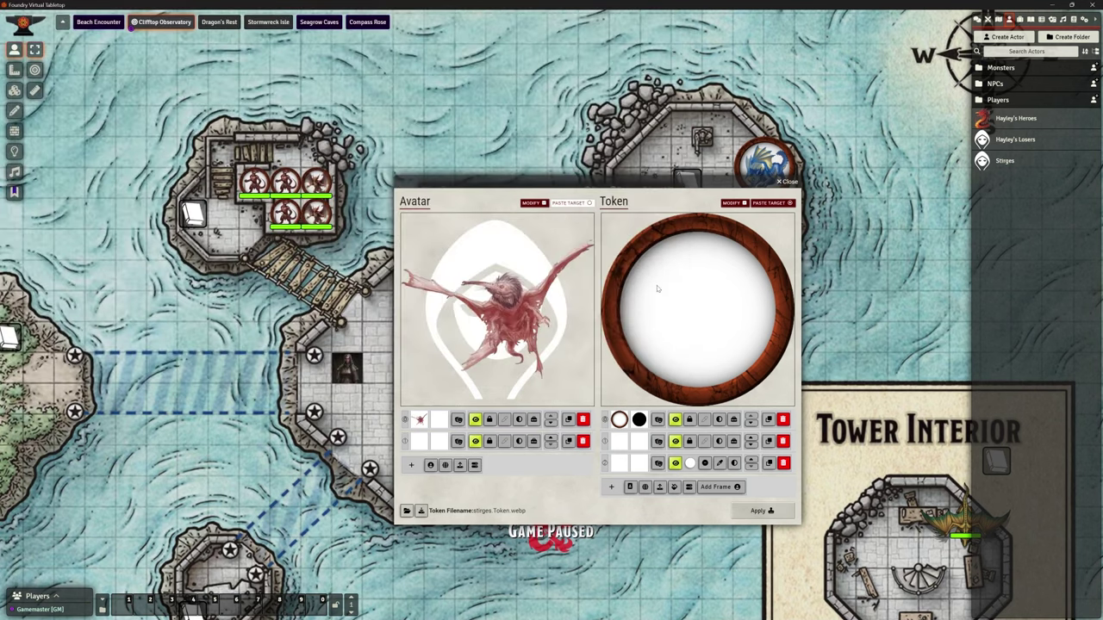
Remove the overlay layers, fit the stirge inside the round token frame and apply
click(582, 441)
click(631, 488)
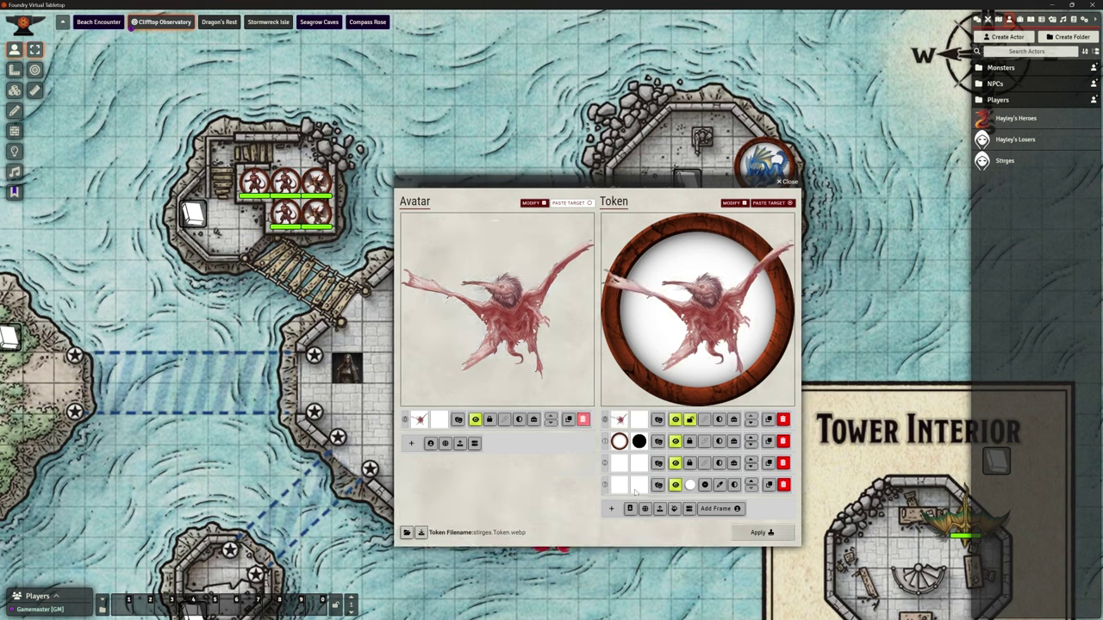
click(783, 485)
click(782, 463)
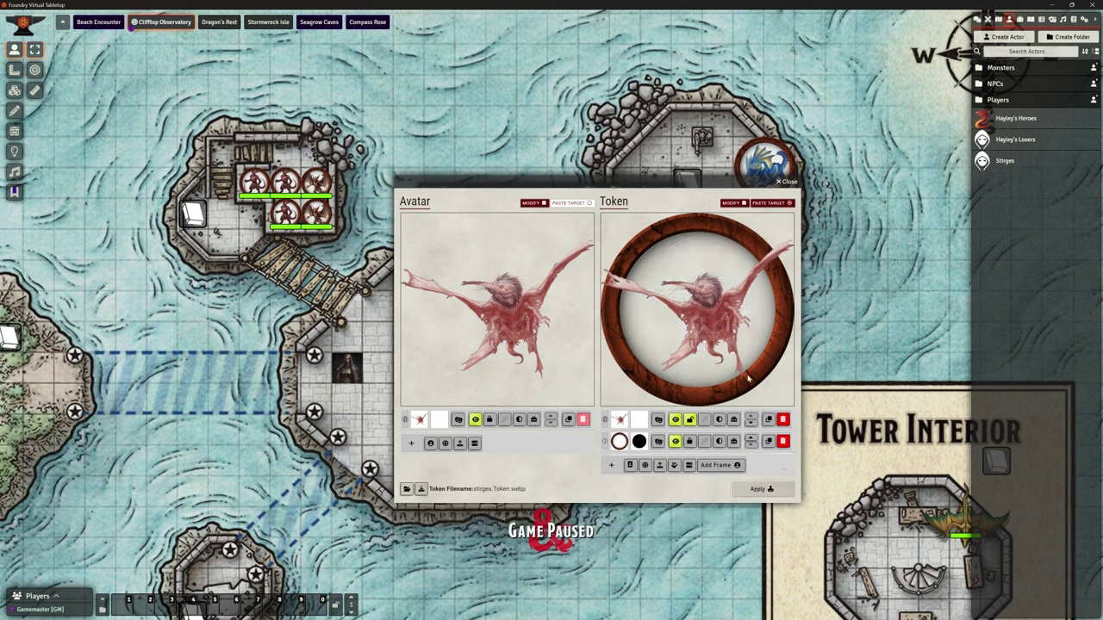
drag(705, 374, 704, 311)
scroll(704, 312, down, 1)
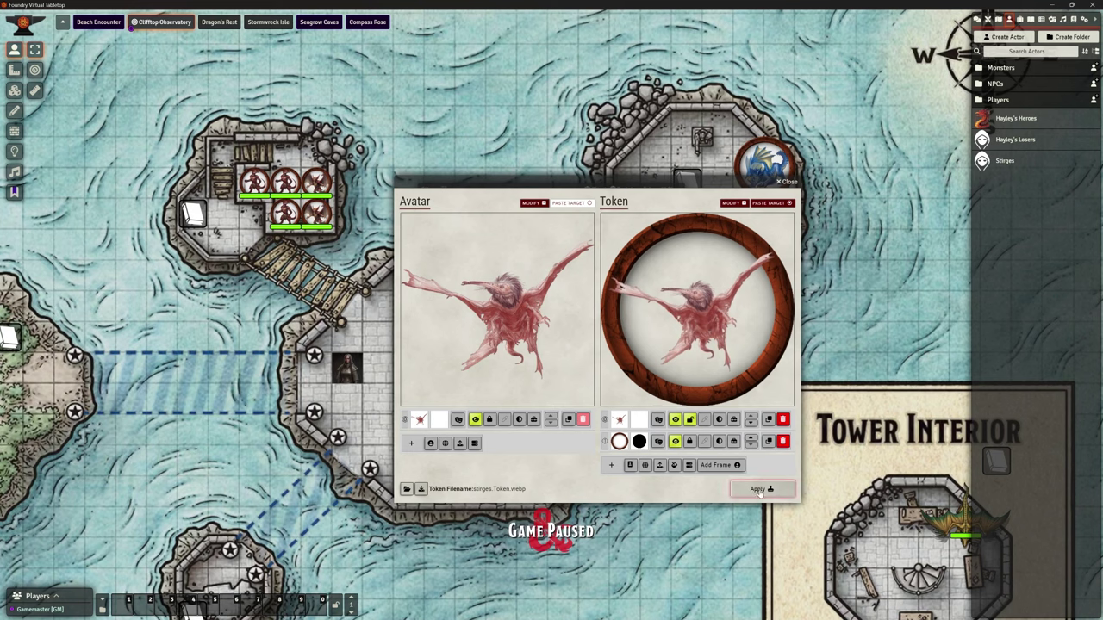
click(758, 489)
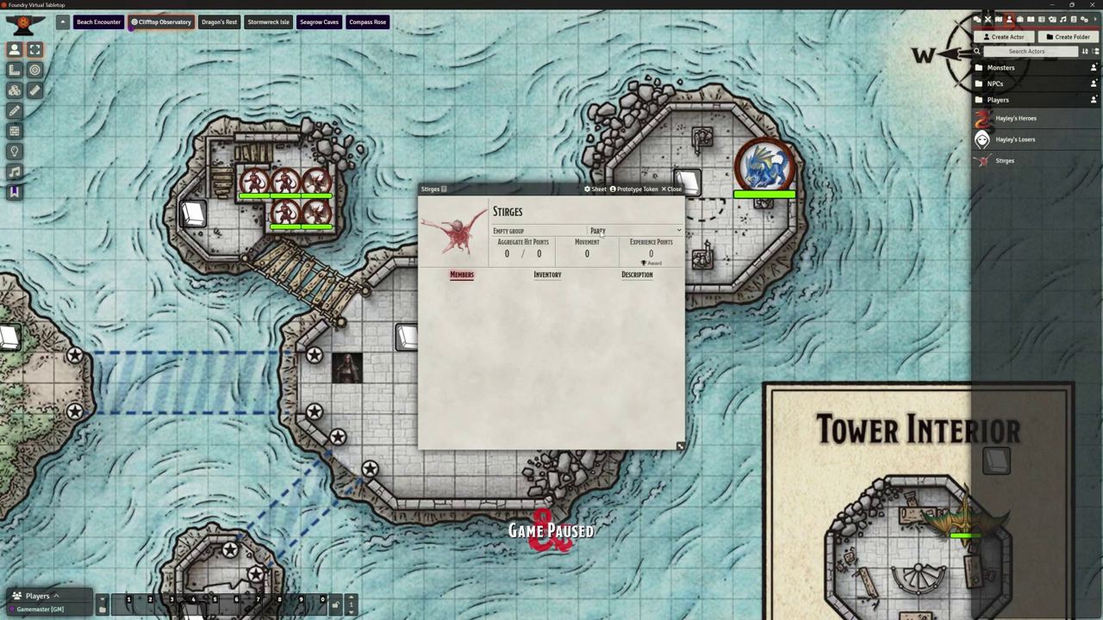
Switch Stirges to an Encounter group and add one Stirge from the Monsters folder
click(606, 231)
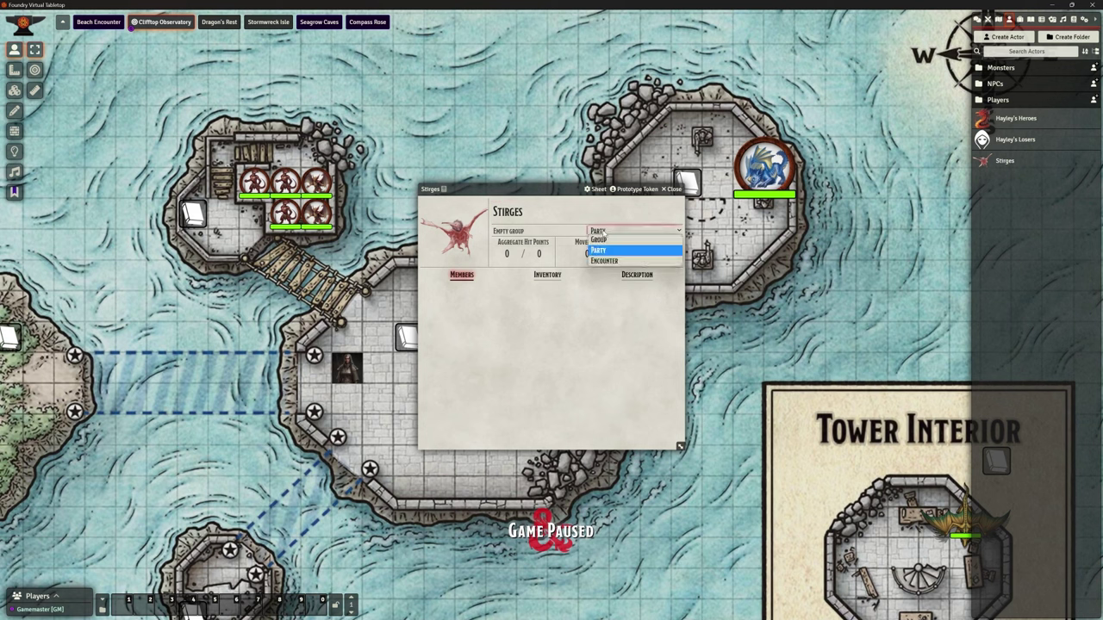
click(615, 261)
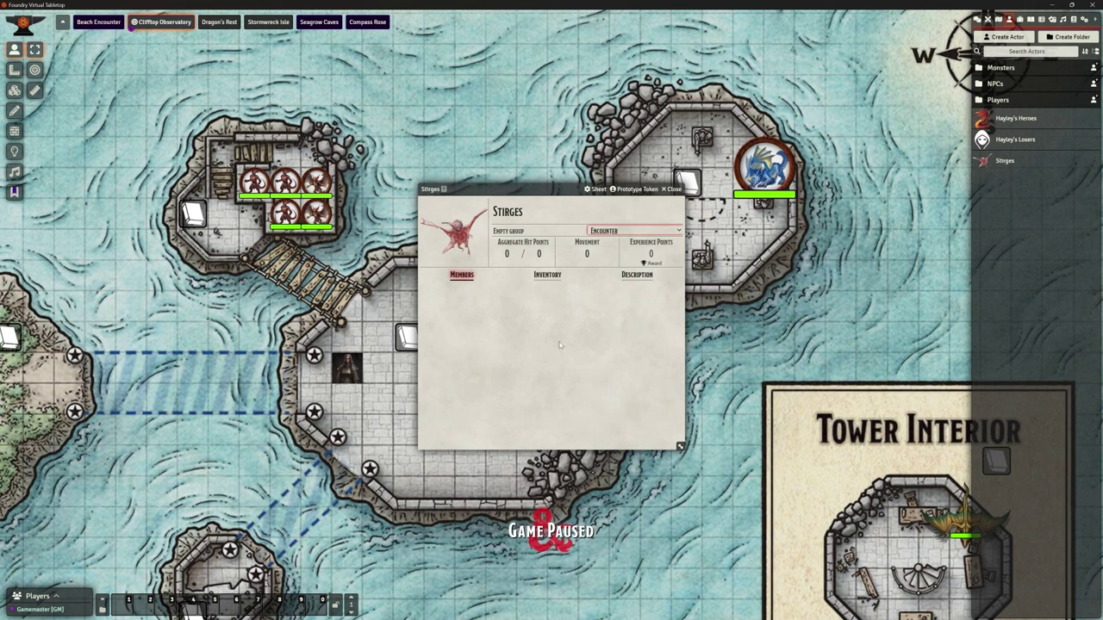
click(1002, 68)
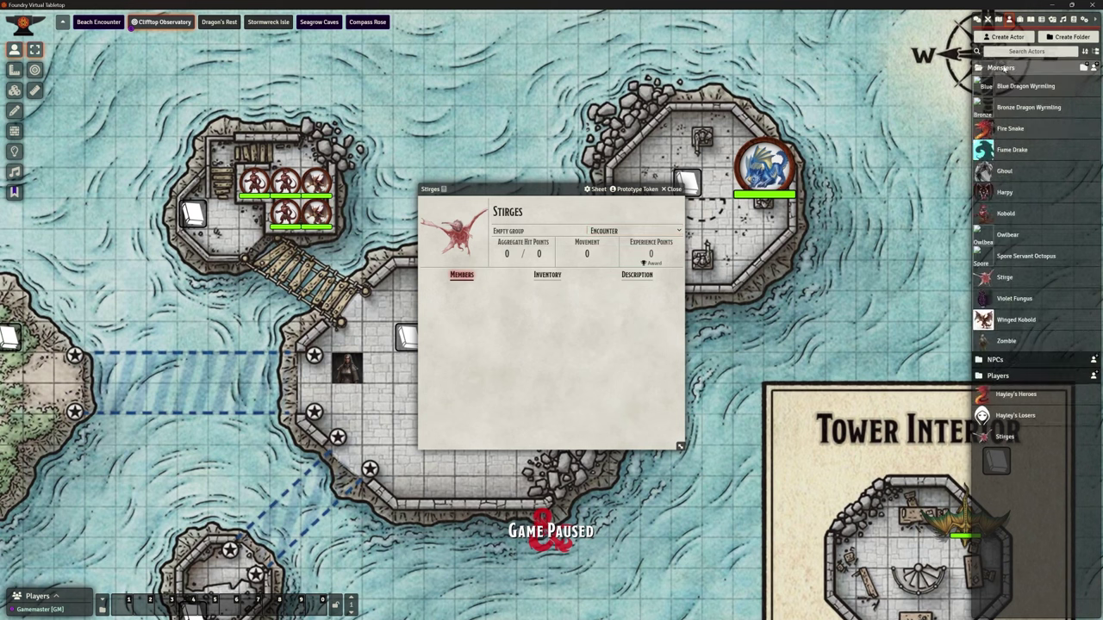
drag(1005, 277, 479, 372)
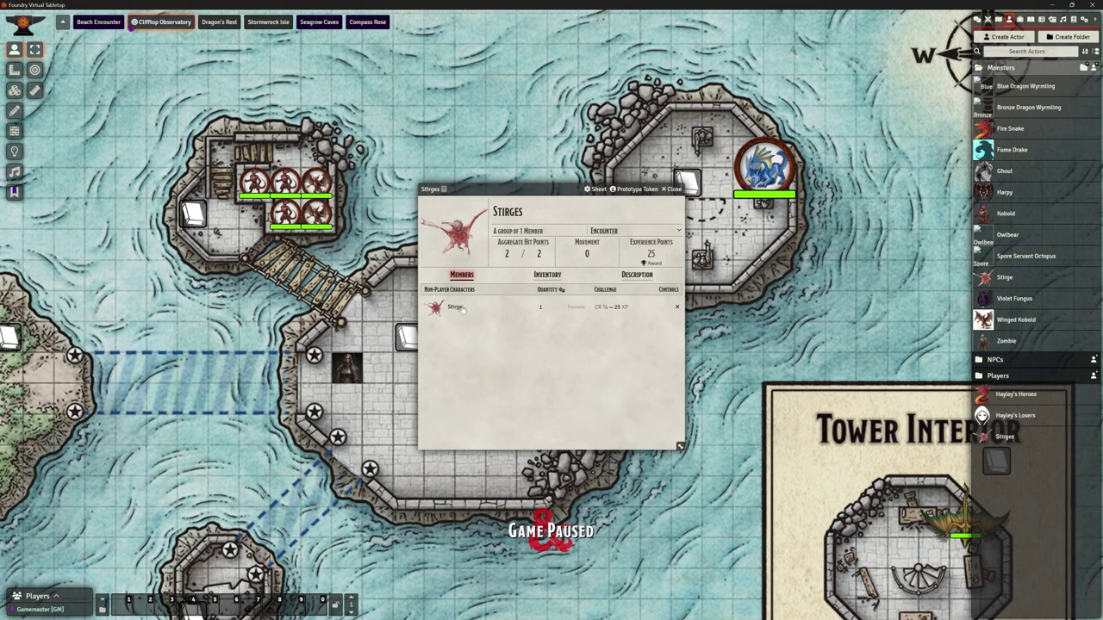
drag(520, 191, 560, 131)
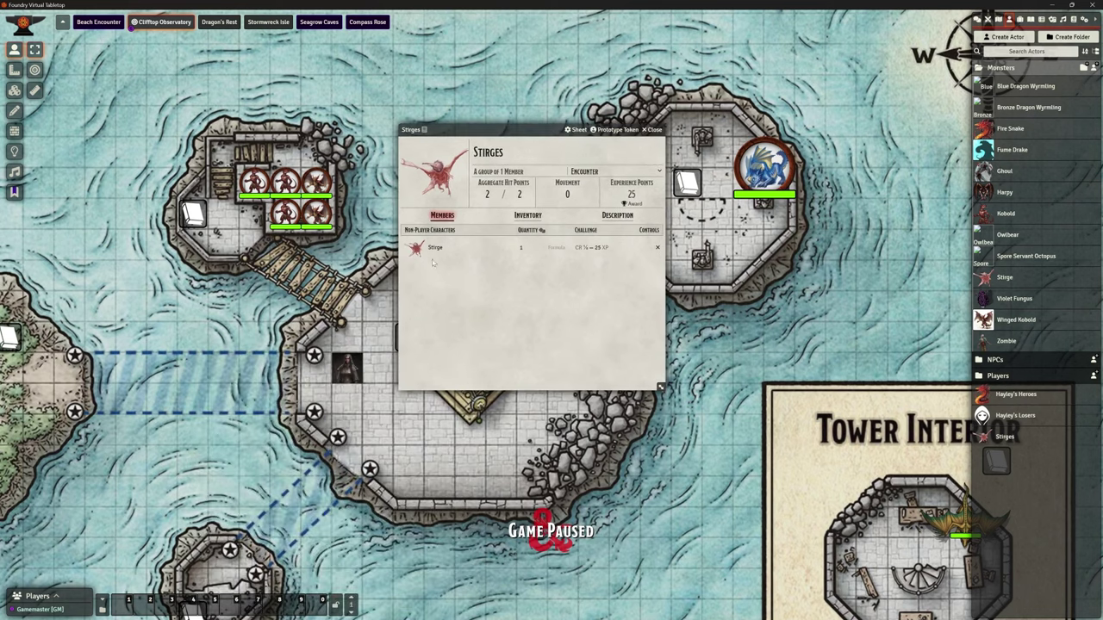
click(519, 248)
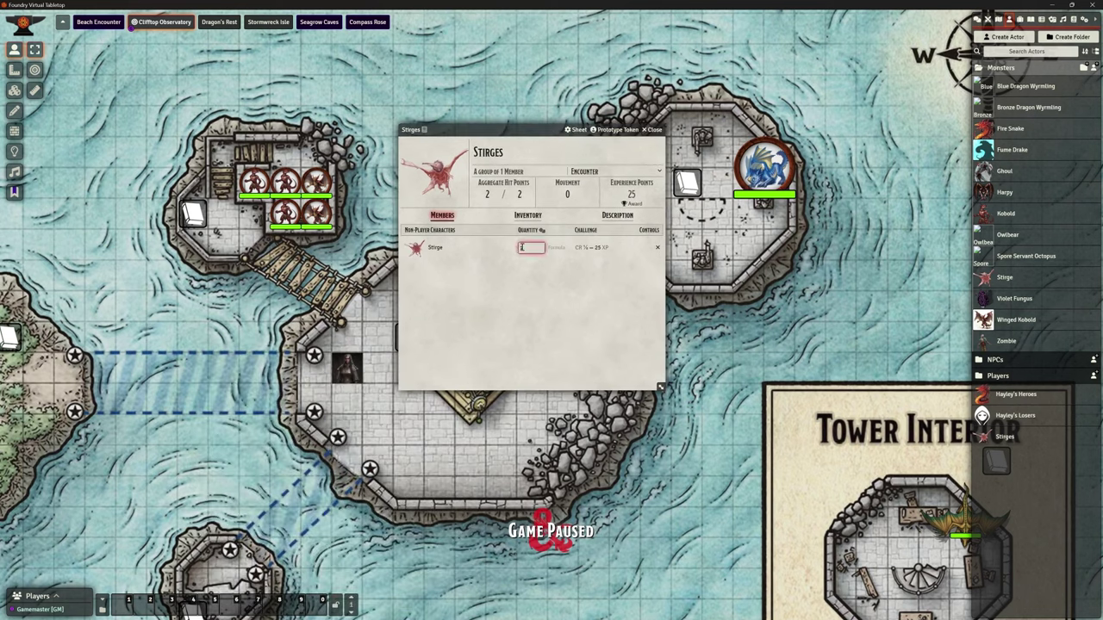
Set the Stirge quantity to 8, leaving the experience points unchanged
text(8)
key(Return)
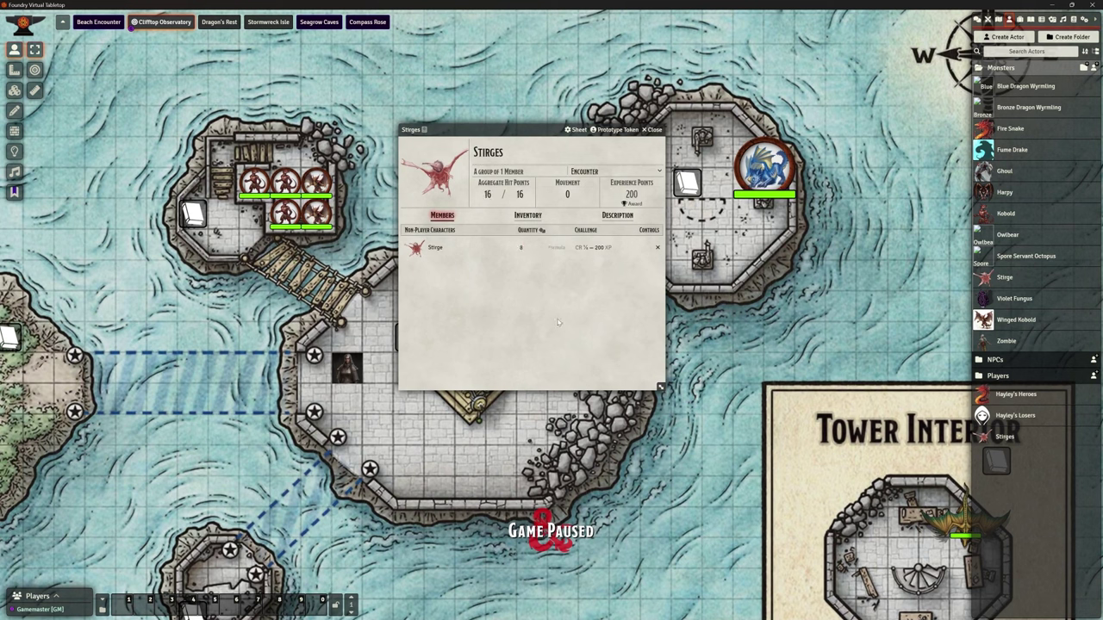
click(624, 197)
key(Return)
Test adding a Ghoul and a Harpy to the encounter, then remove both
drag(1003, 173, 520, 293)
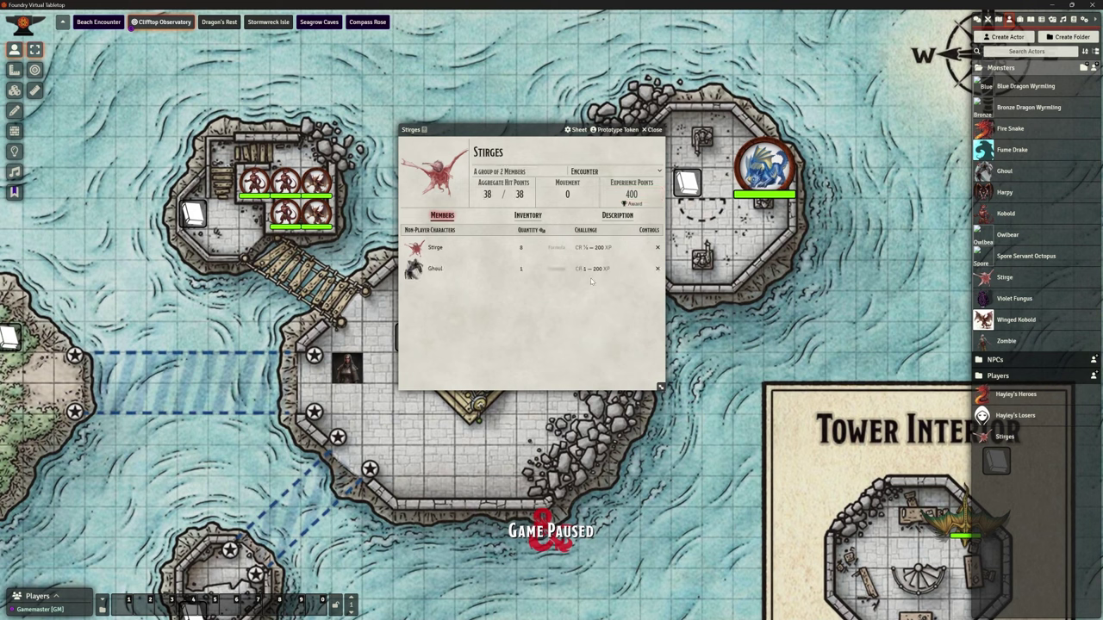
key(Return)
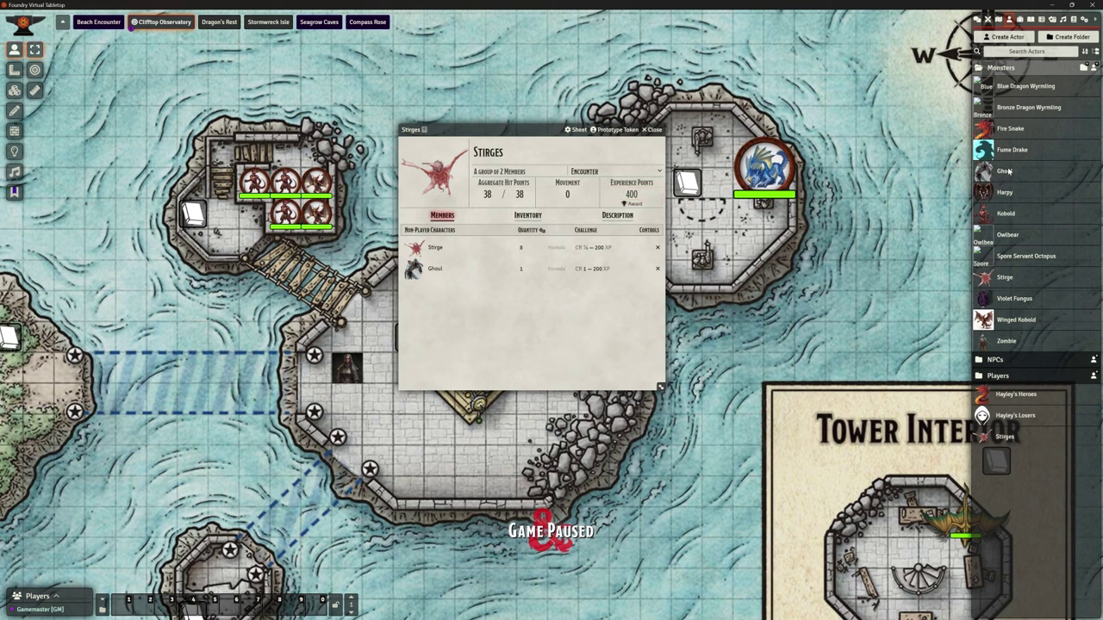
drag(1004, 195, 541, 312)
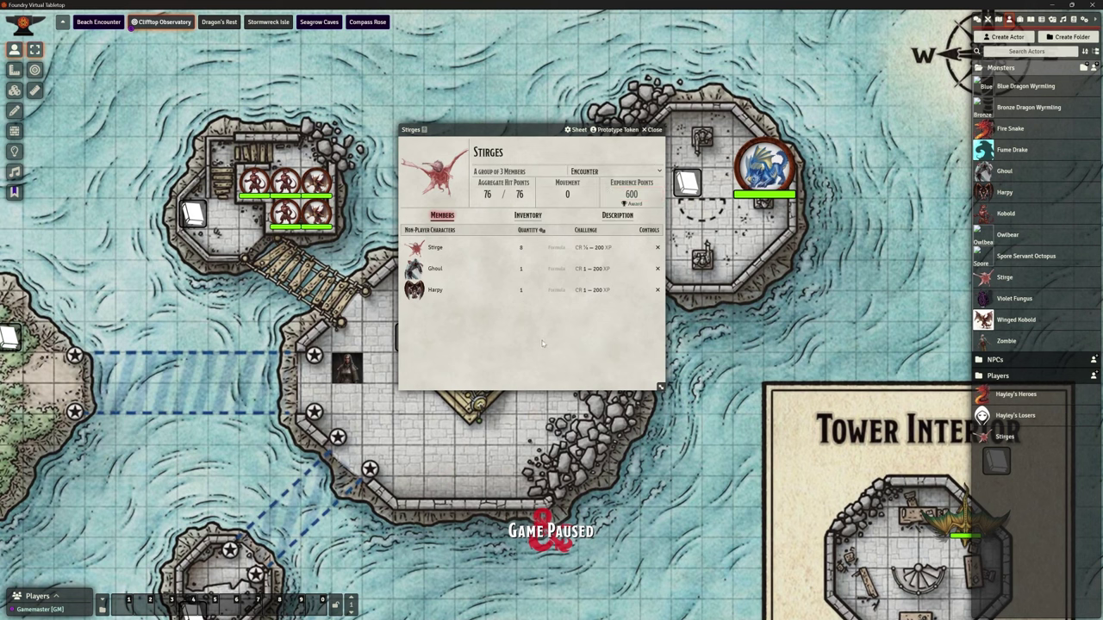
click(658, 291)
click(657, 269)
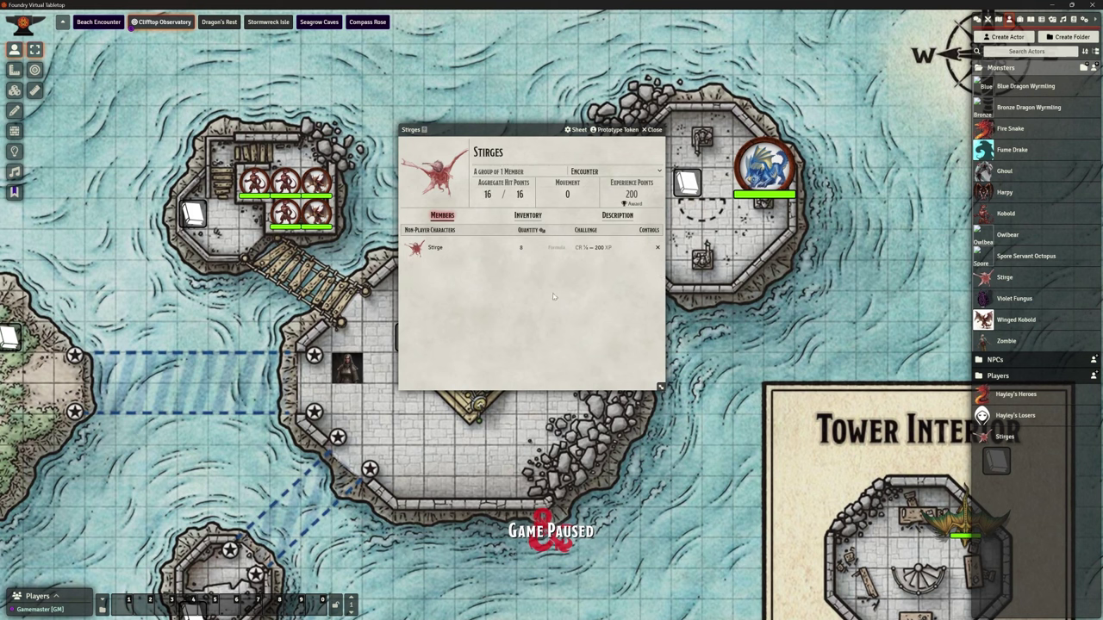
Enter 150 in the encounter's Gold currency field and close the Stirges sheet
click(527, 216)
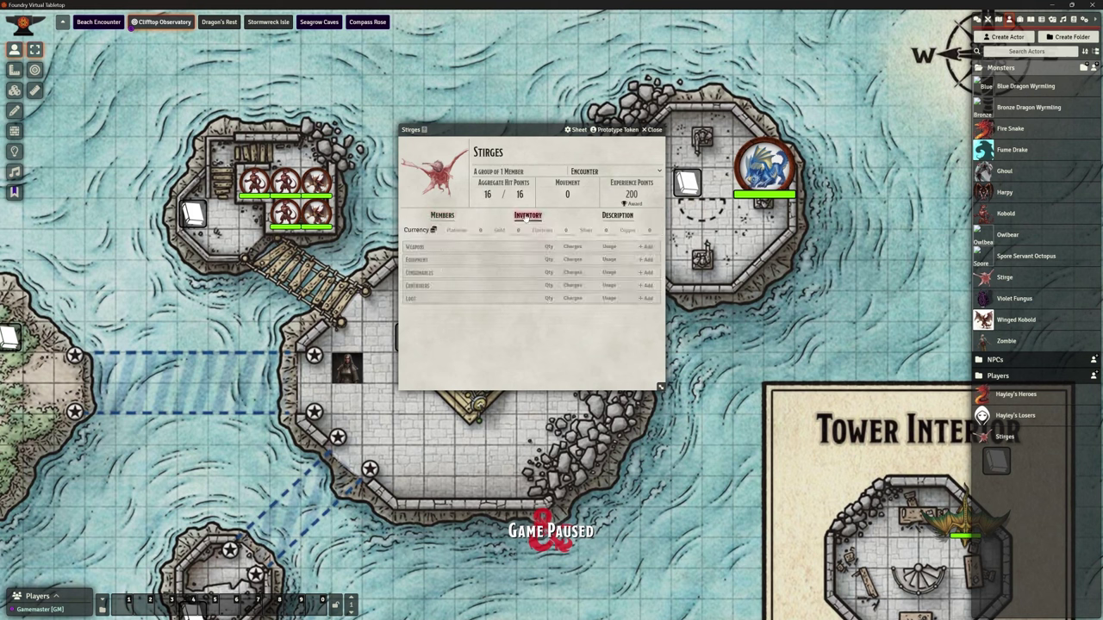
click(520, 231)
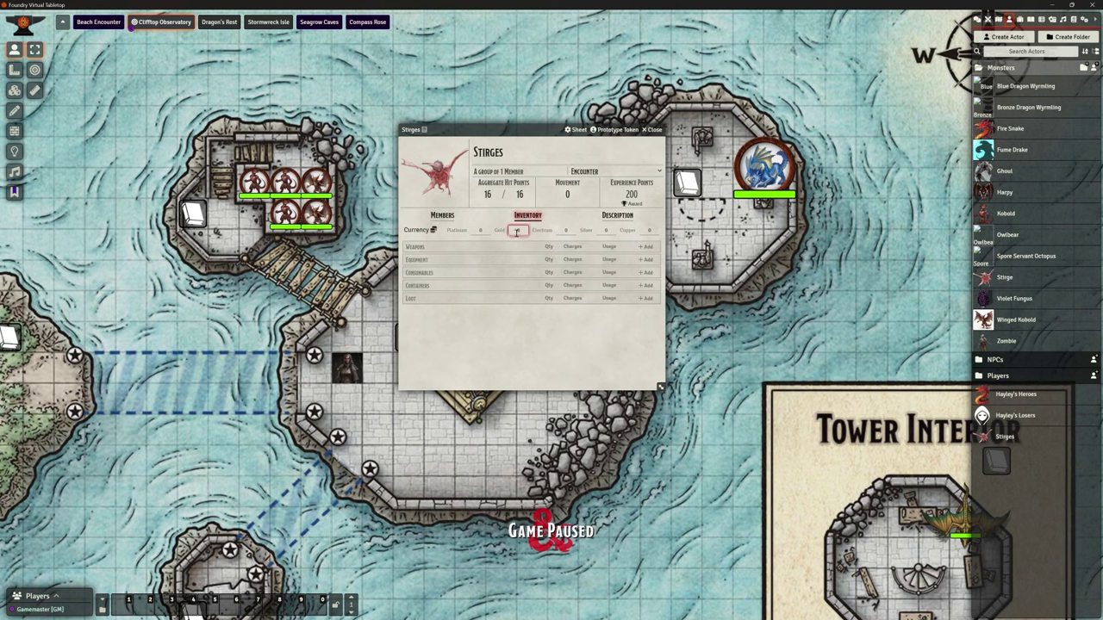
text(150)
click(523, 348)
click(654, 130)
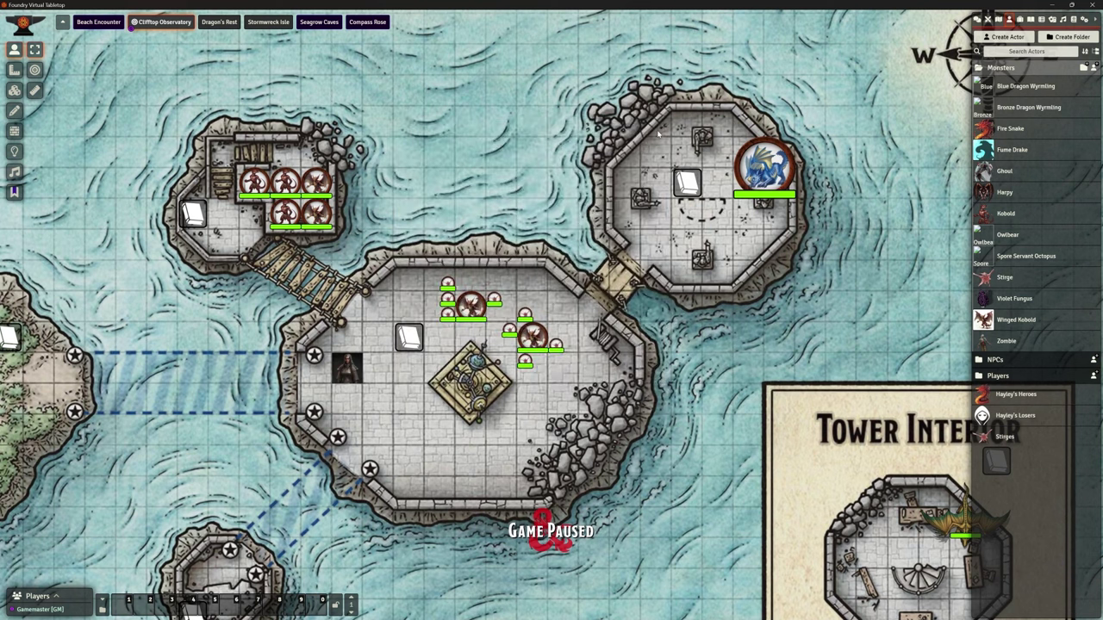
Place the Heroes party token on the central island, then inspect a Stirge and the cleric
click(1001, 68)
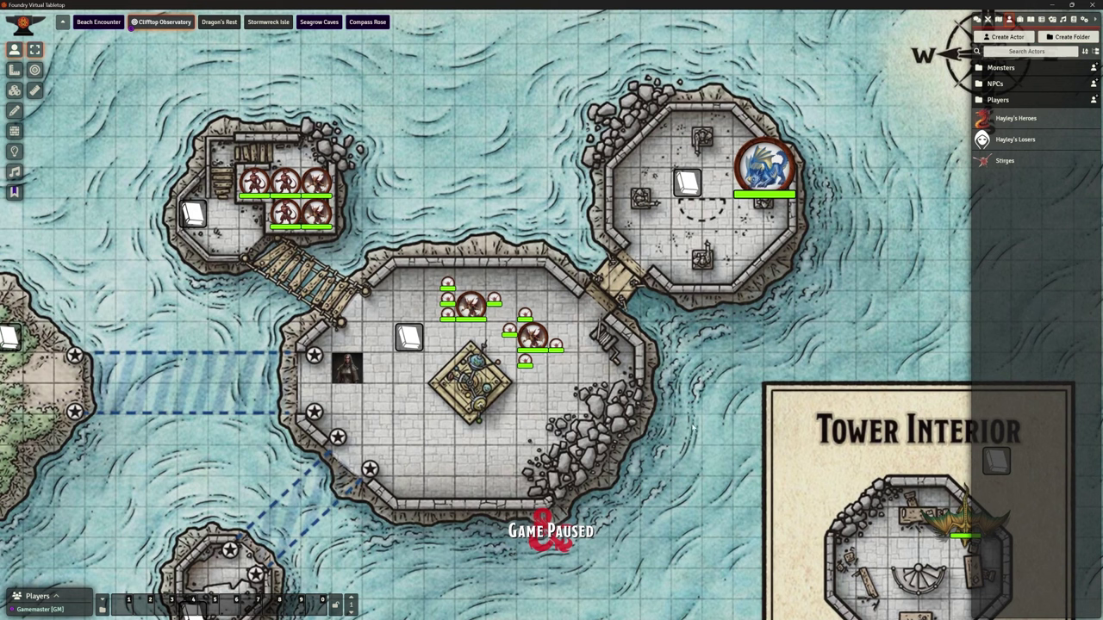
drag(1015, 119, 440, 337)
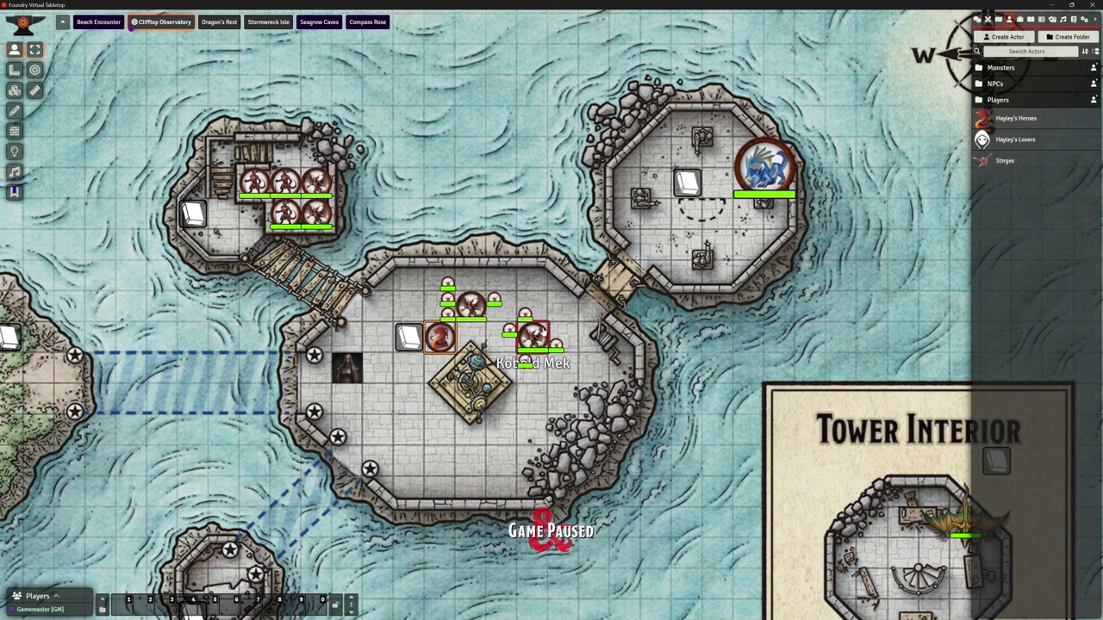
double_click(470, 303)
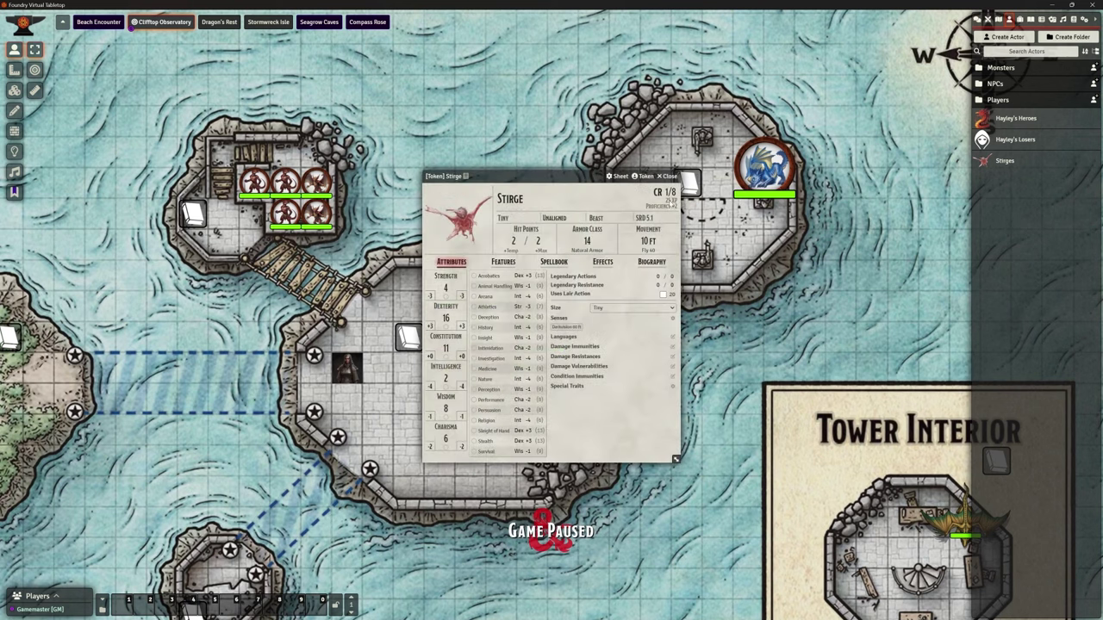
click(670, 176)
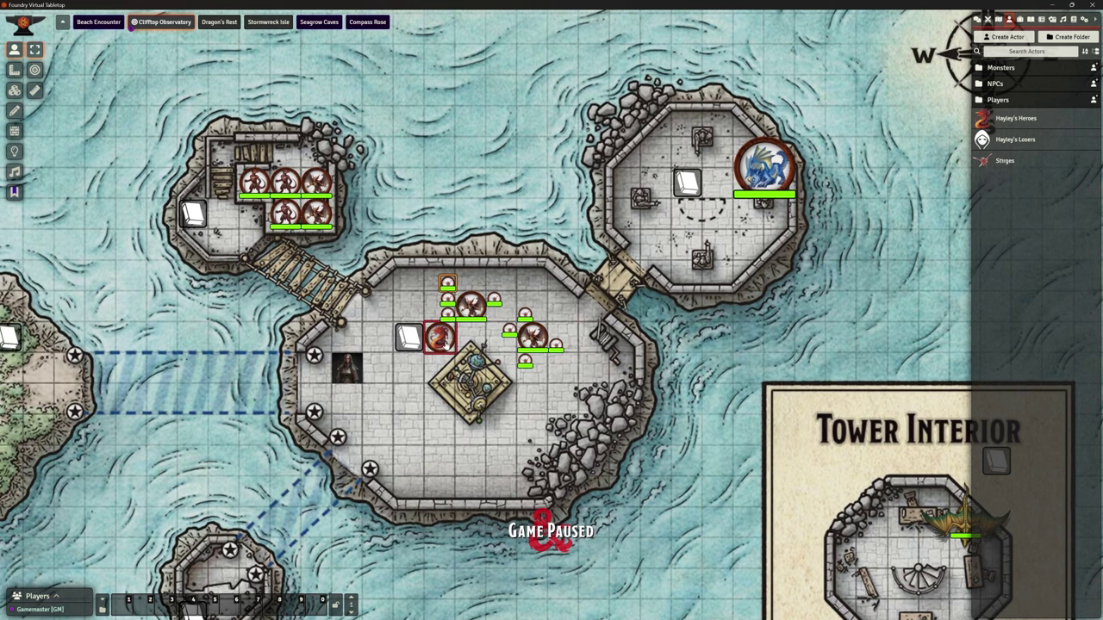
click(348, 369)
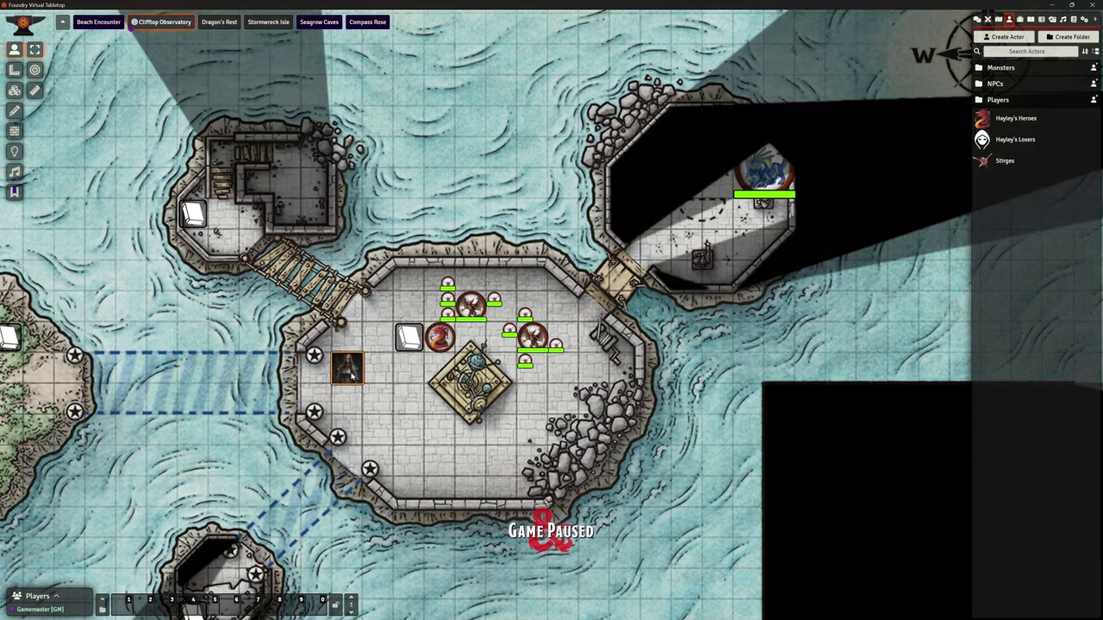
double_click(350, 369)
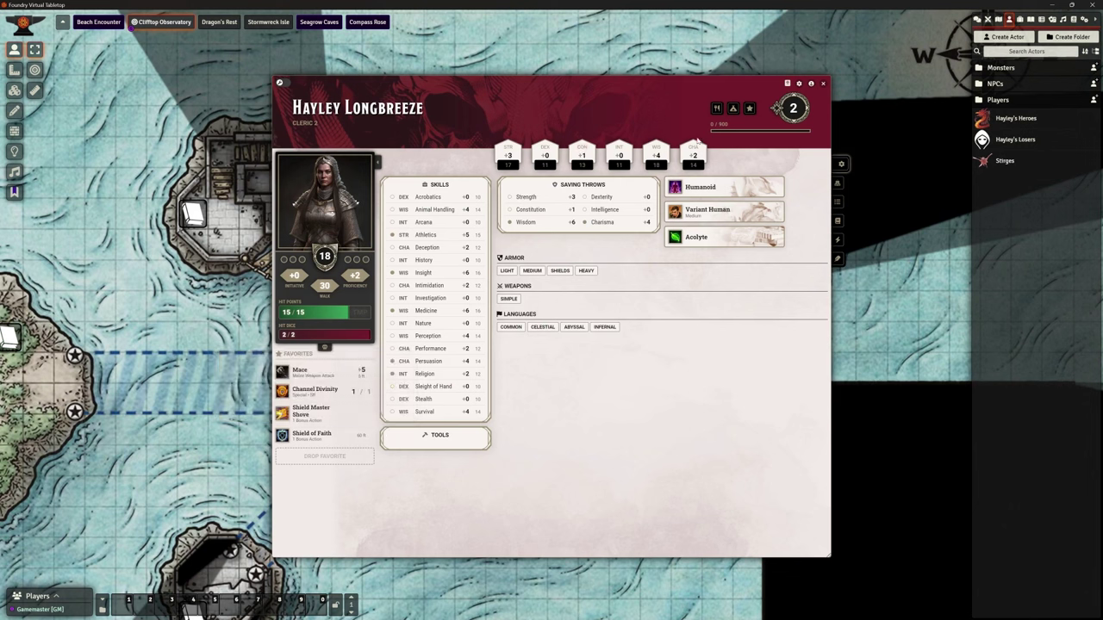
click(822, 84)
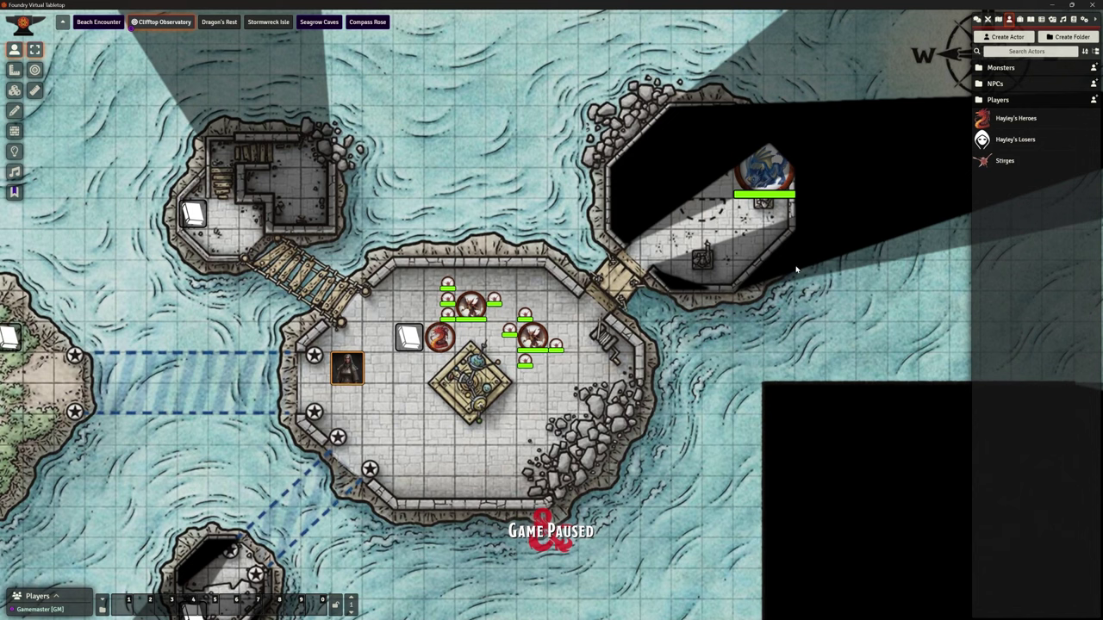
click(1003, 161)
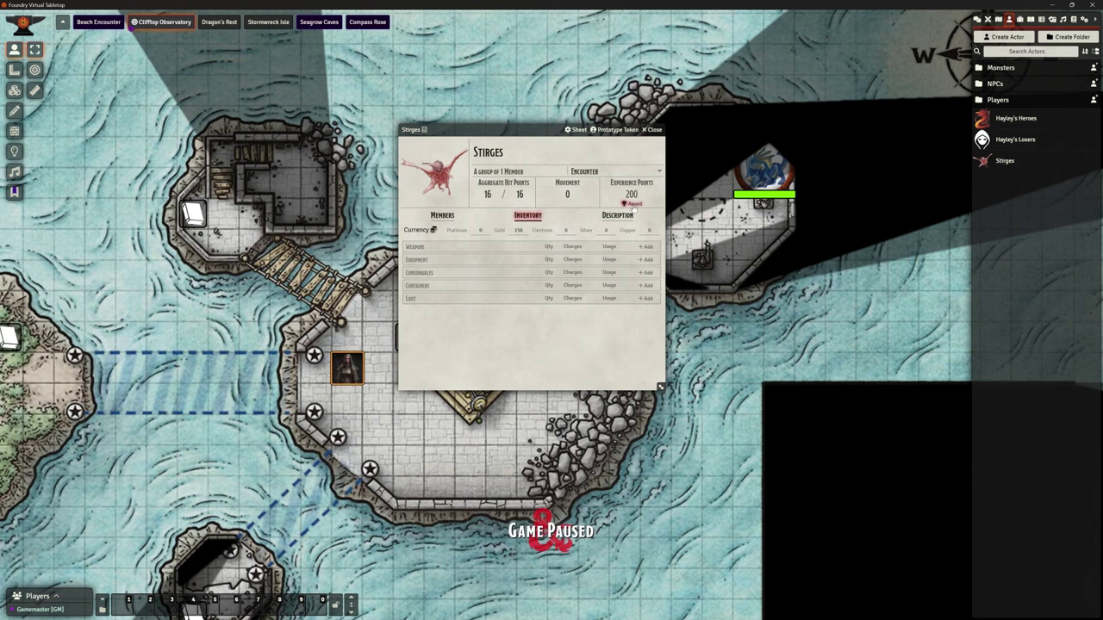
click(633, 205)
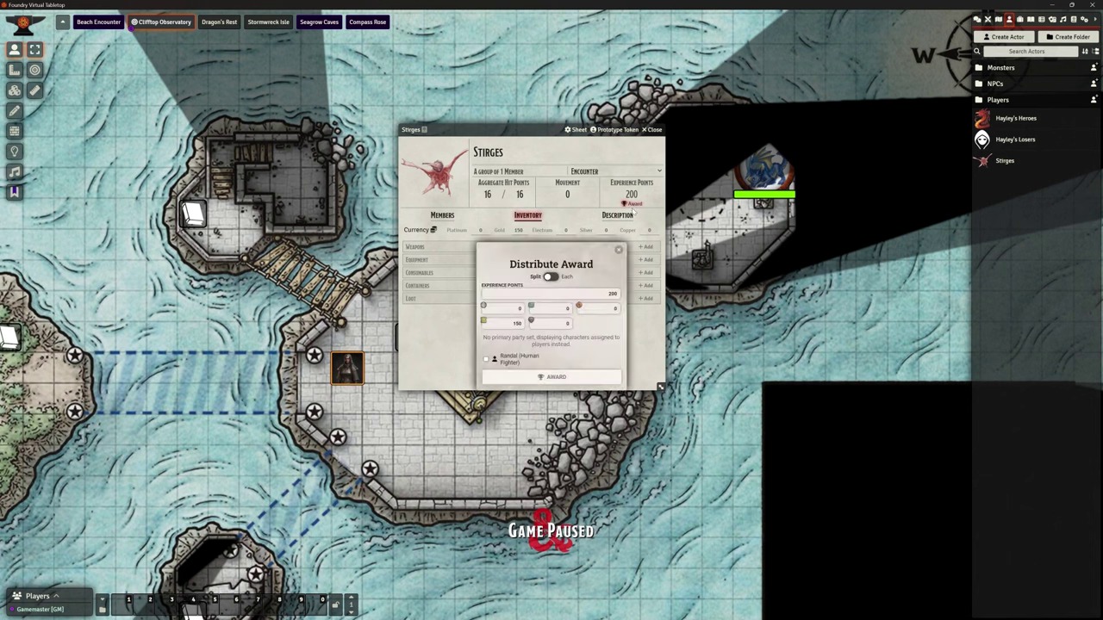
drag(563, 251, 555, 214)
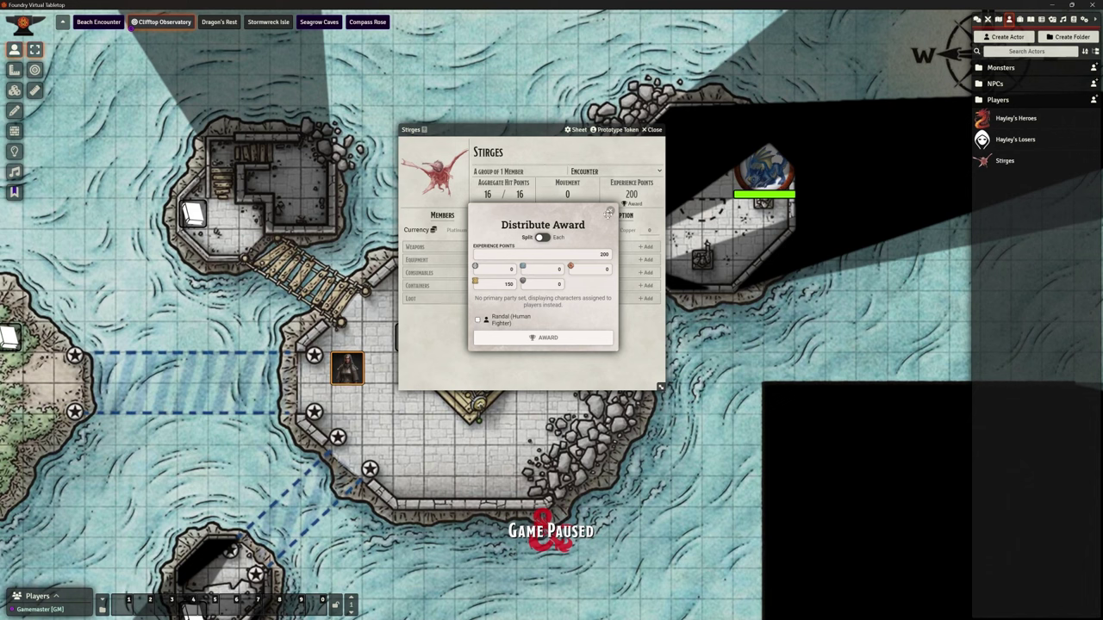
click(610, 211)
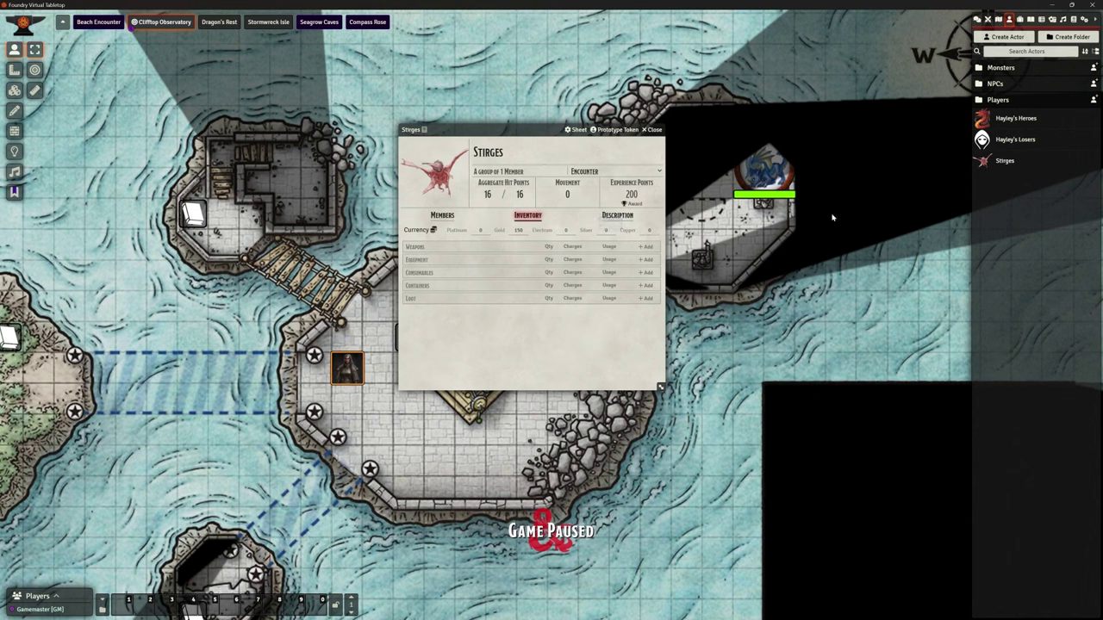
Switch the primary party from Hayley's Heroes to Hayley's Losers, then reopen the Stirges award window
right_click(1009, 122)
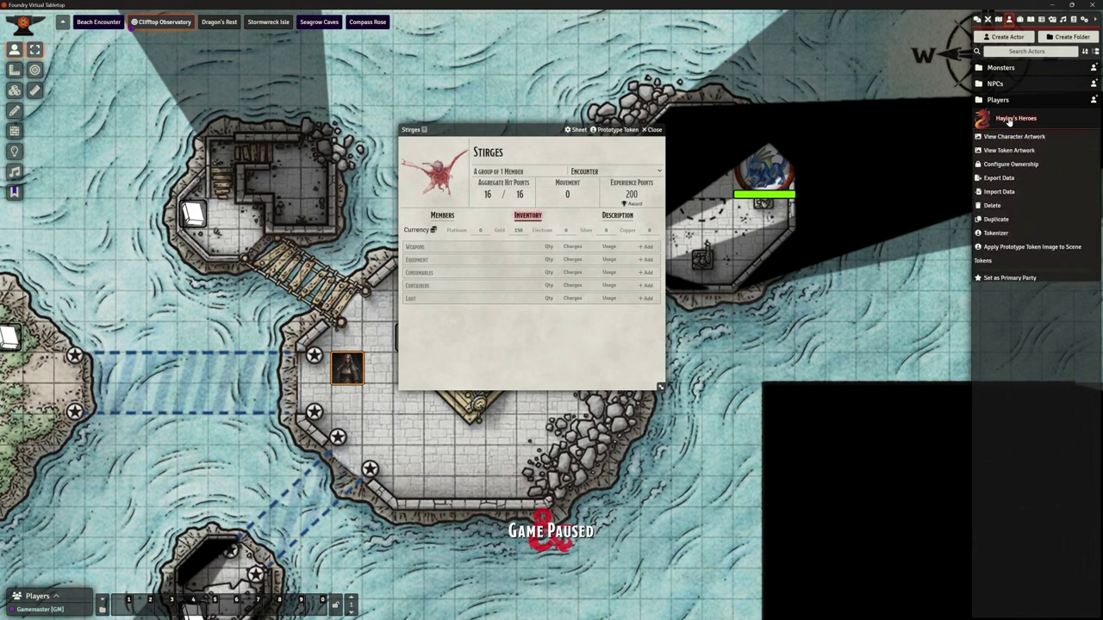
click(1000, 280)
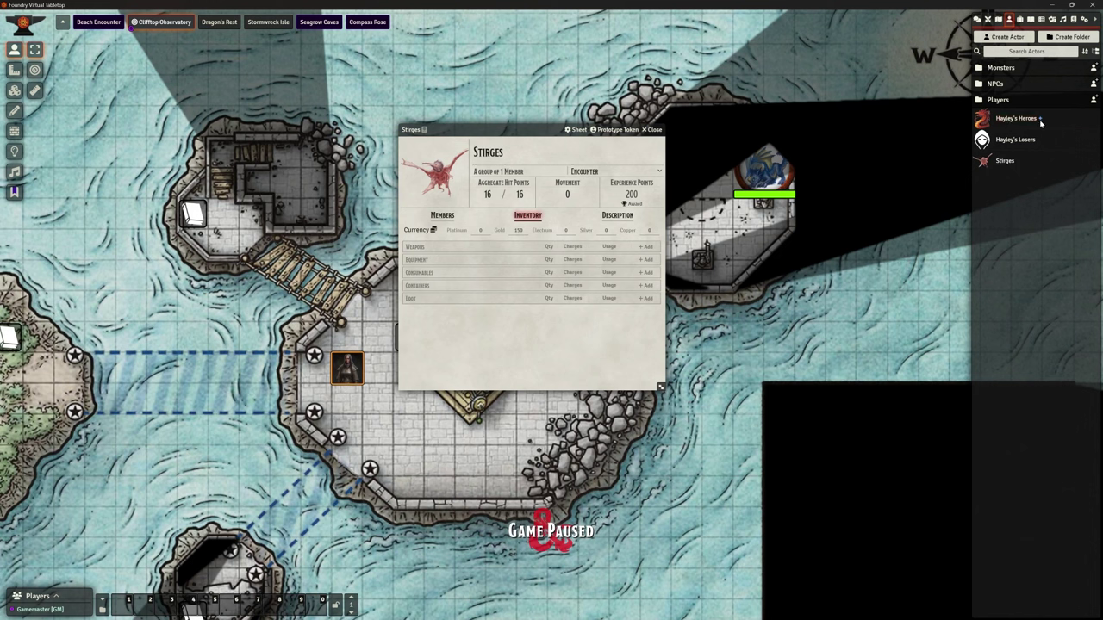
right_click(1014, 143)
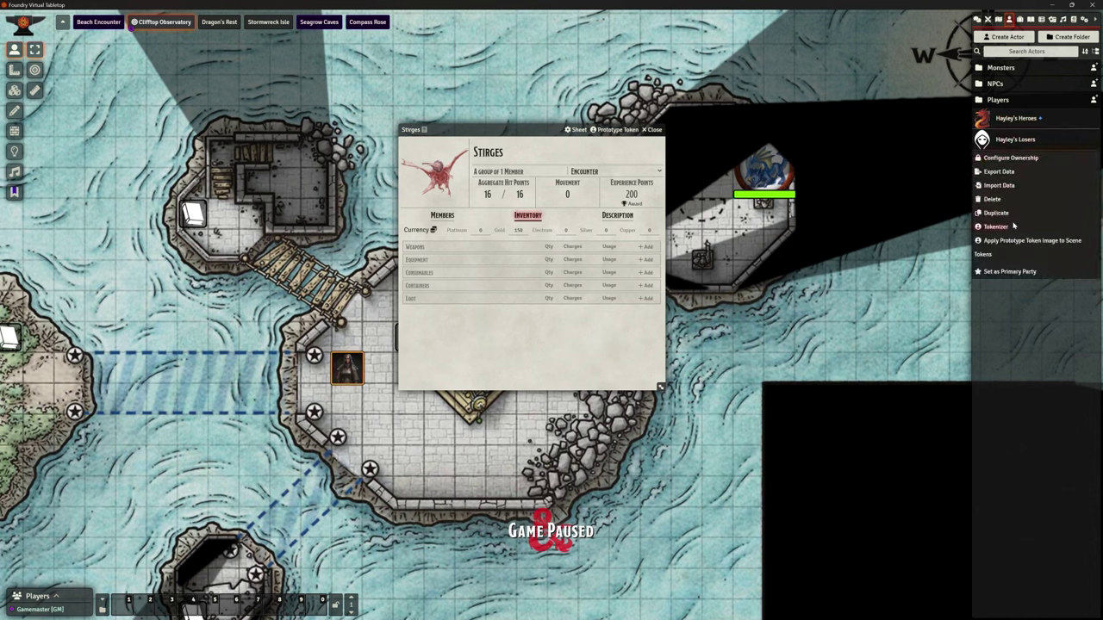
click(1007, 272)
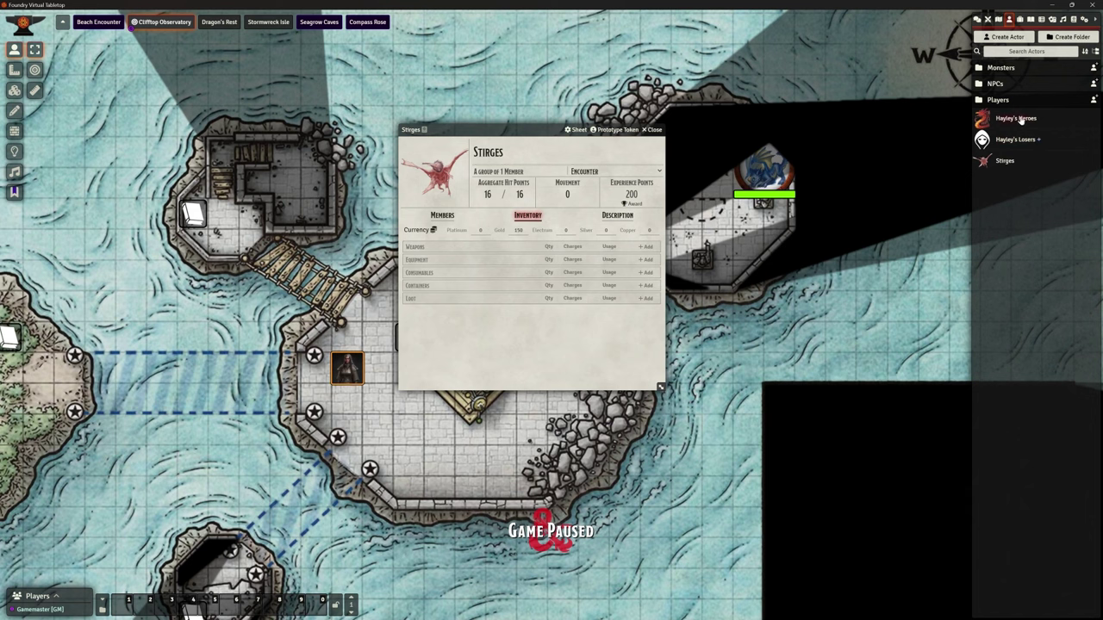
click(634, 204)
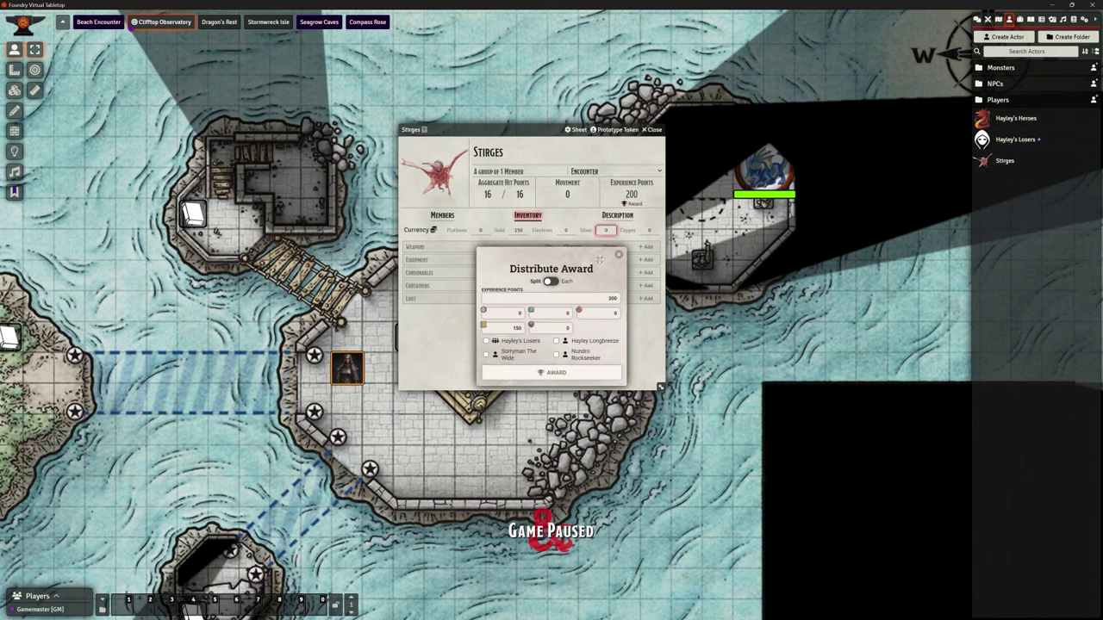
Give the Stirges' 200 XP and 150 gold to Hayley's Losers alone, then close the Stirges sheet
click(549, 282)
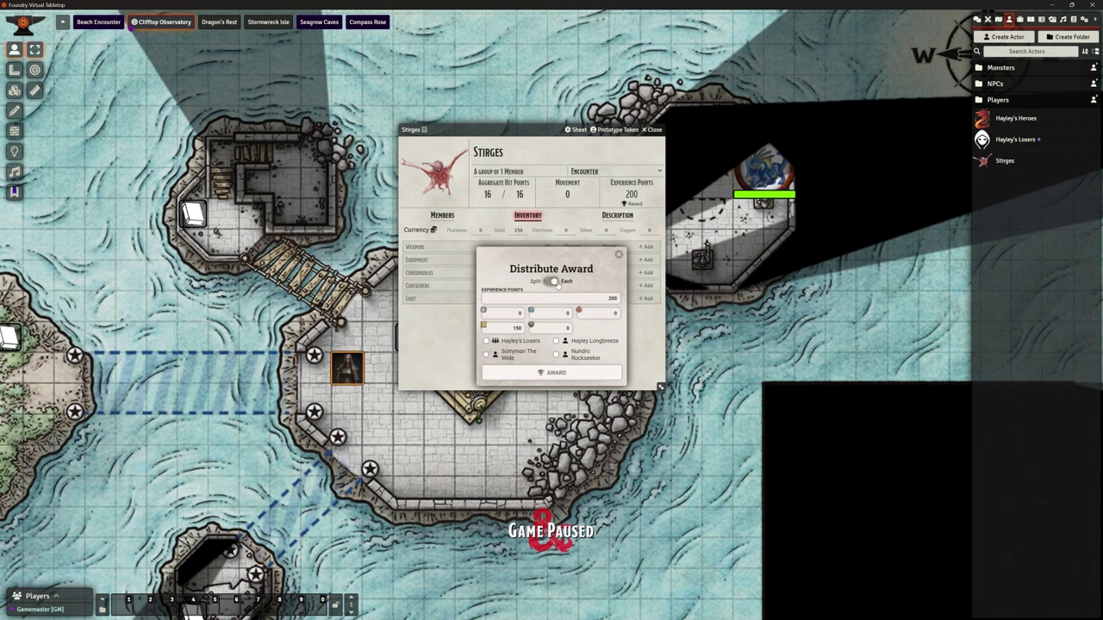
click(548, 282)
click(486, 342)
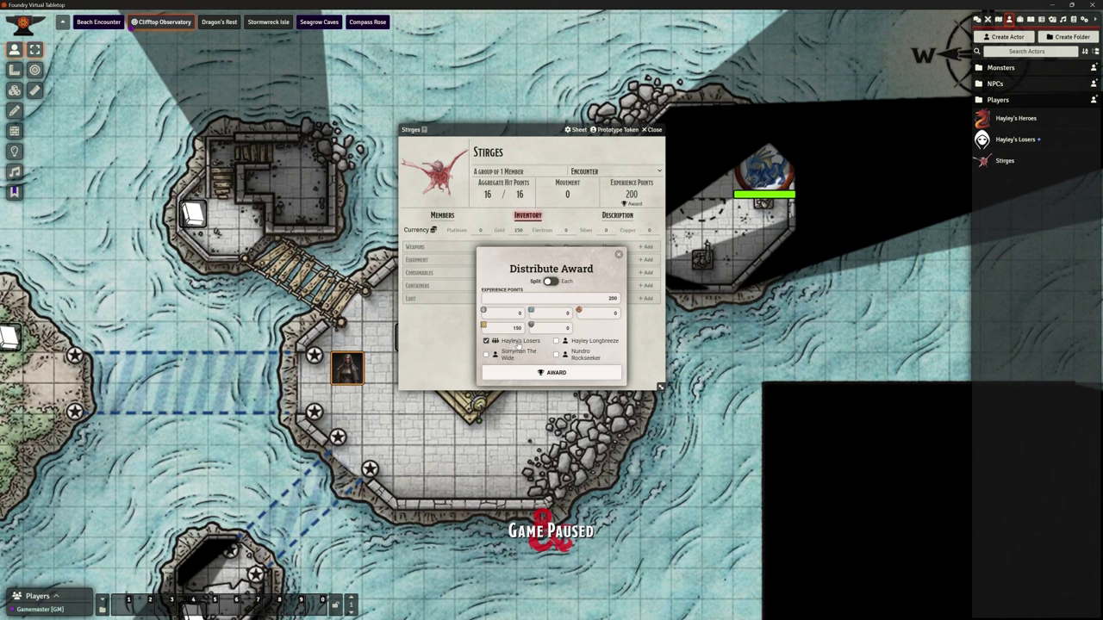
click(486, 341)
click(486, 354)
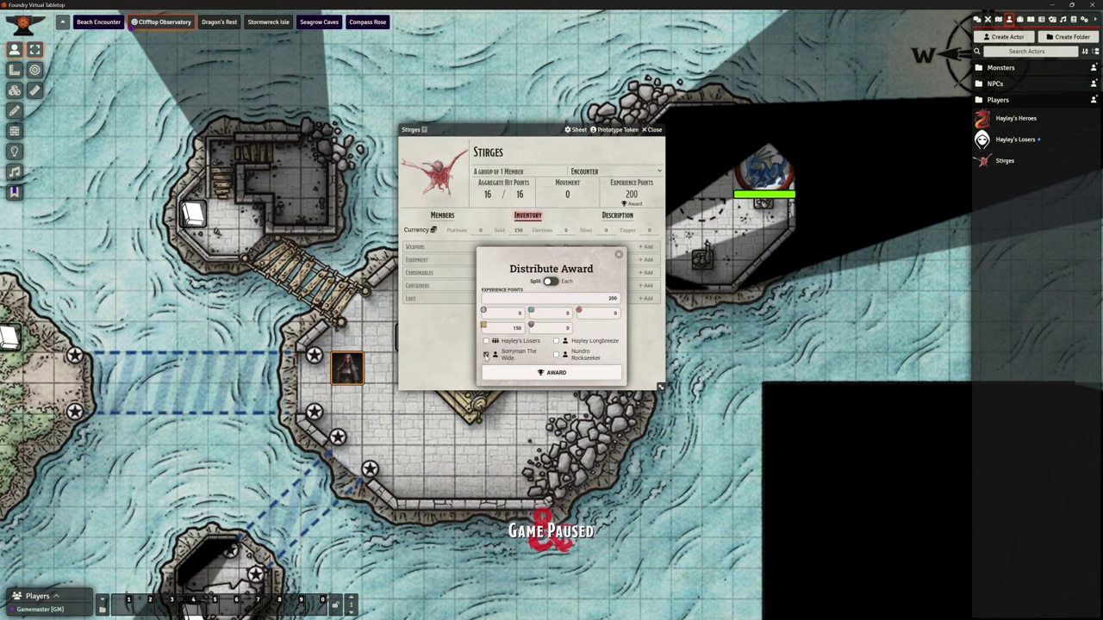
click(555, 341)
click(485, 355)
click(486, 341)
click(554, 372)
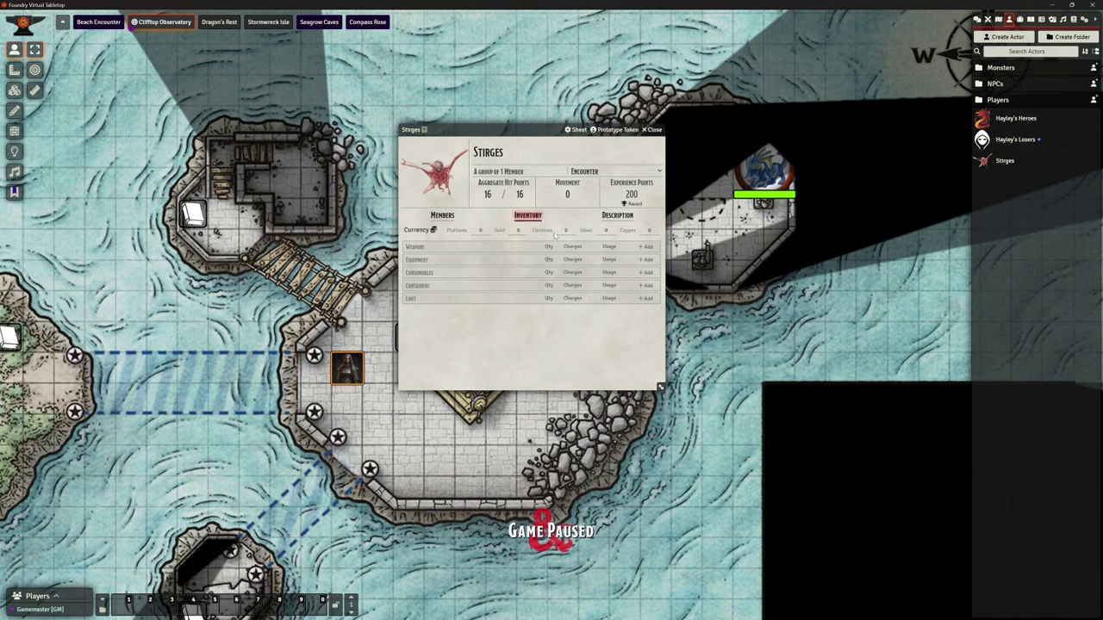
click(653, 129)
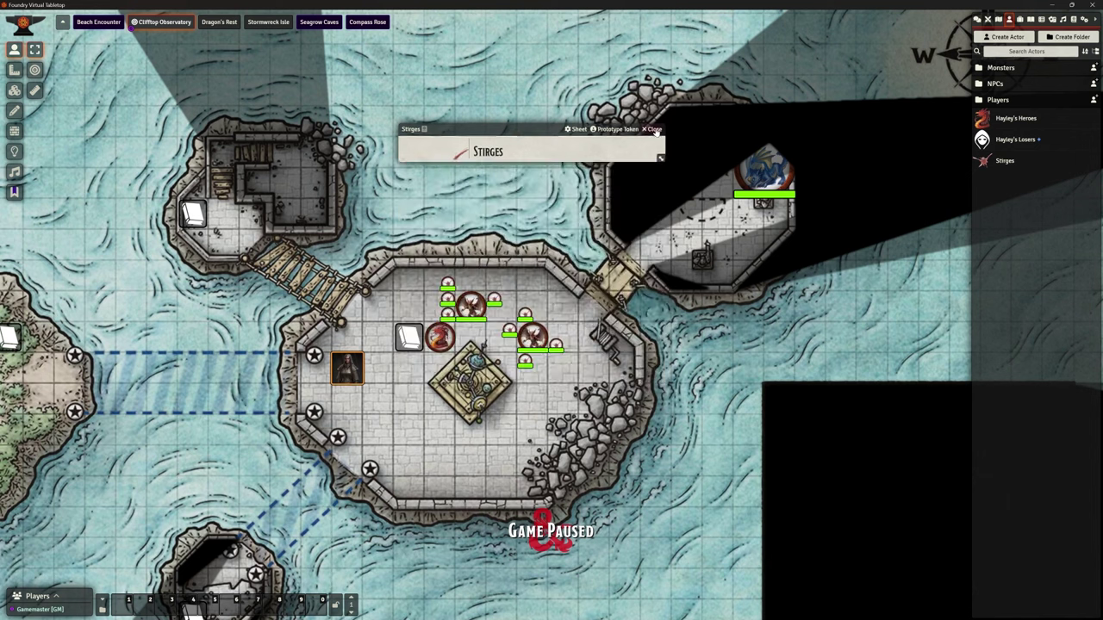
Bring up the Hayley's Losers party sheet's inventory and its award distribution
click(1011, 142)
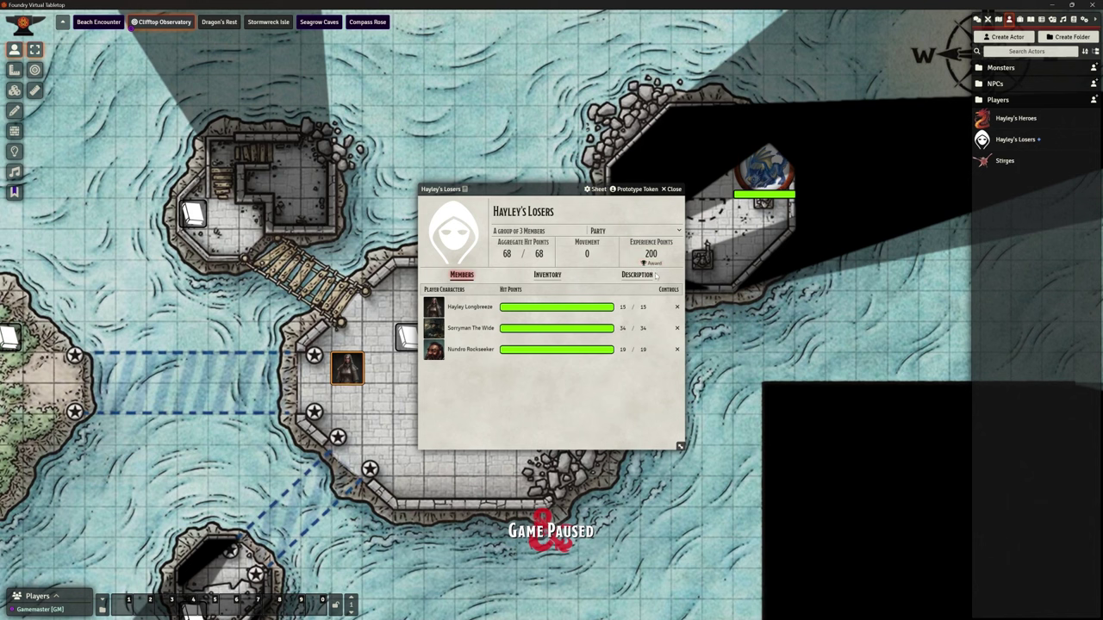
click(547, 274)
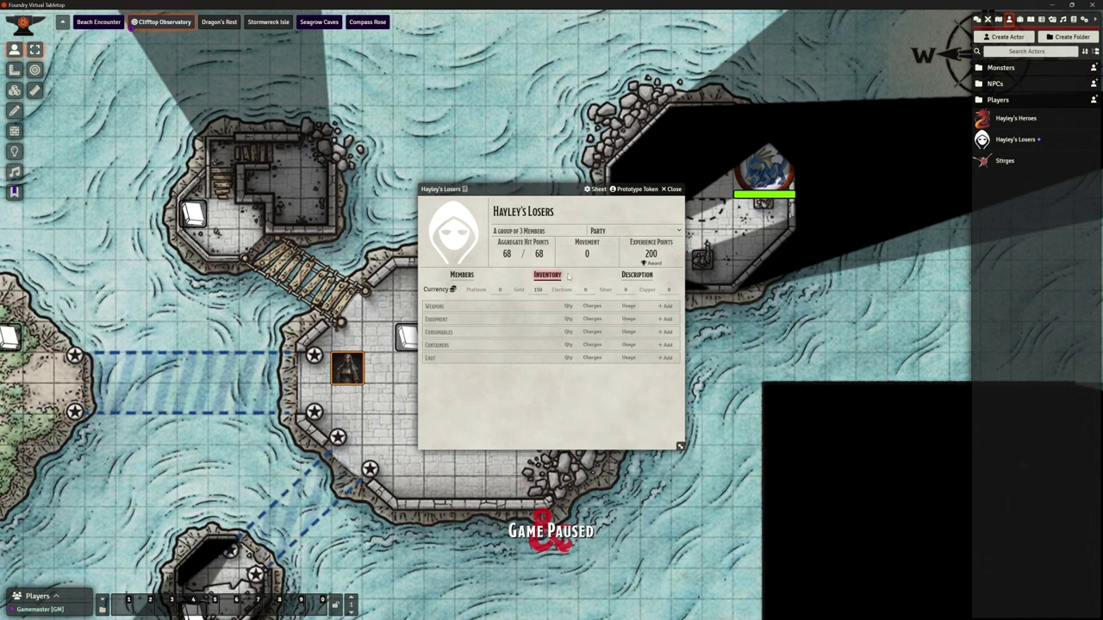
click(651, 263)
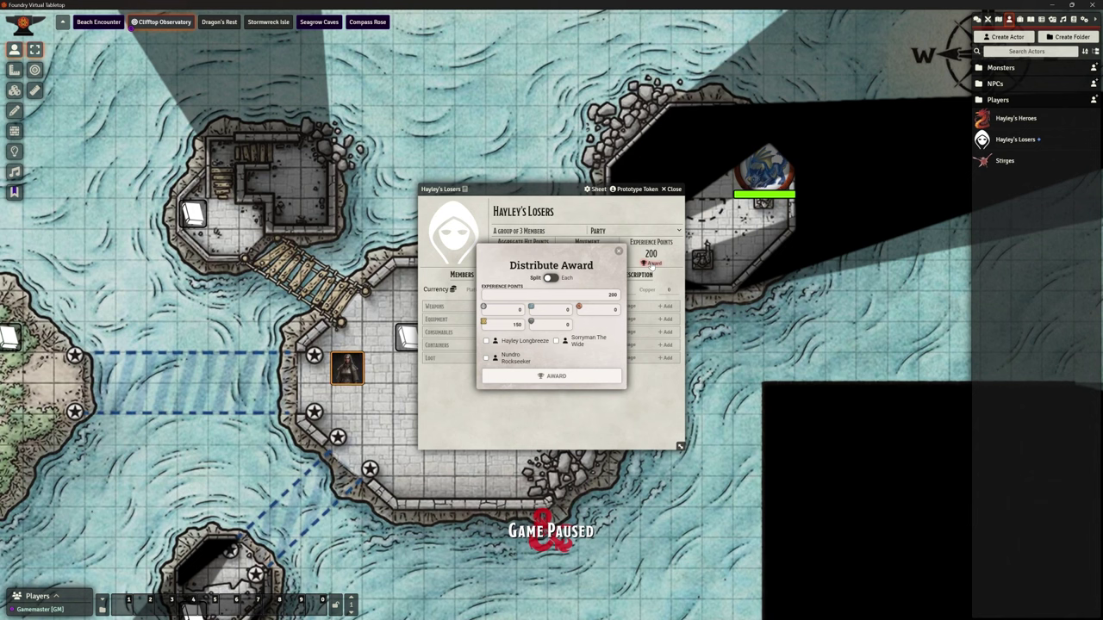
Tick Hayley Longbreeze, Sorryman The Wide and Nundro Rockseeker as recipients, then open Longbreeze's character sheet
click(486, 341)
click(486, 358)
click(556, 342)
click(998, 100)
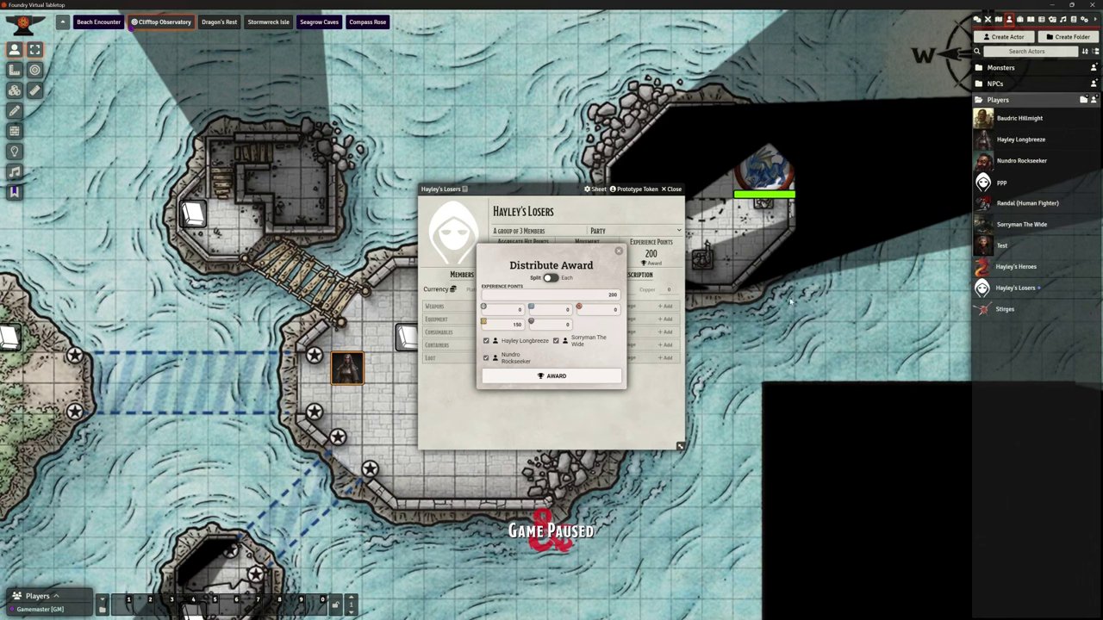
click(1008, 142)
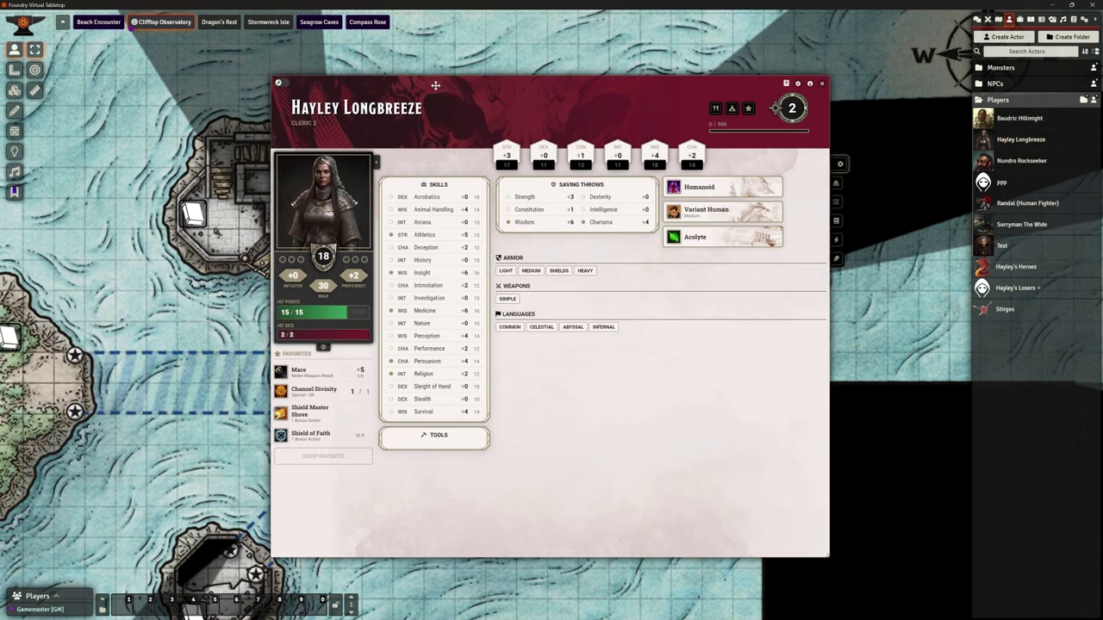
Place Hayley Longbreeze's inventory beside the Hayley's Losers sheet holding 150 gold and 200 XP
drag(442, 85, 249, 70)
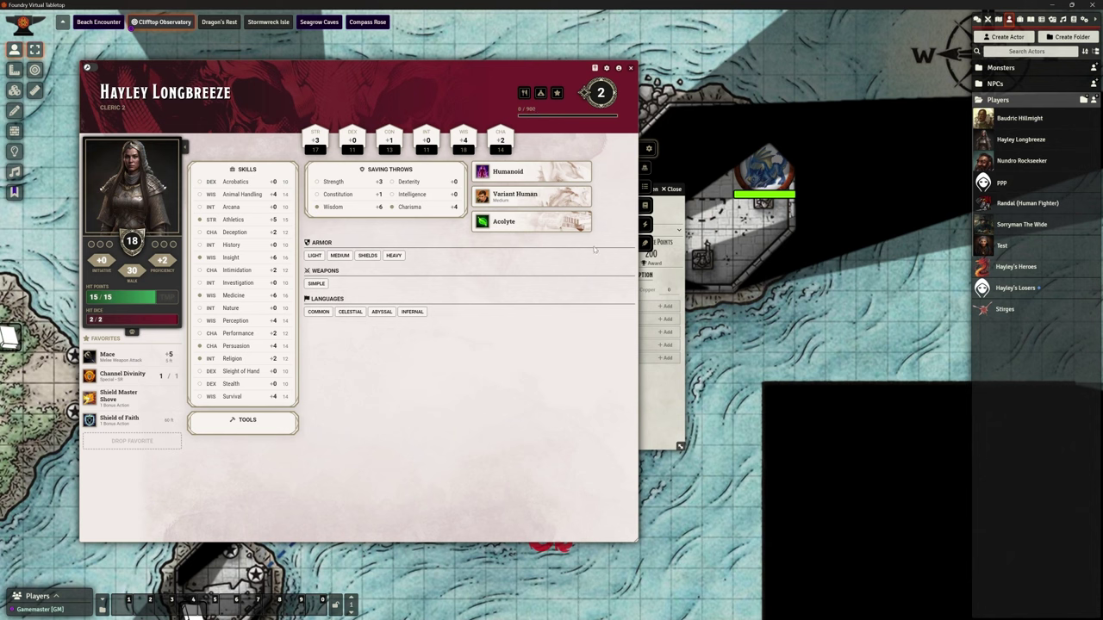
click(648, 167)
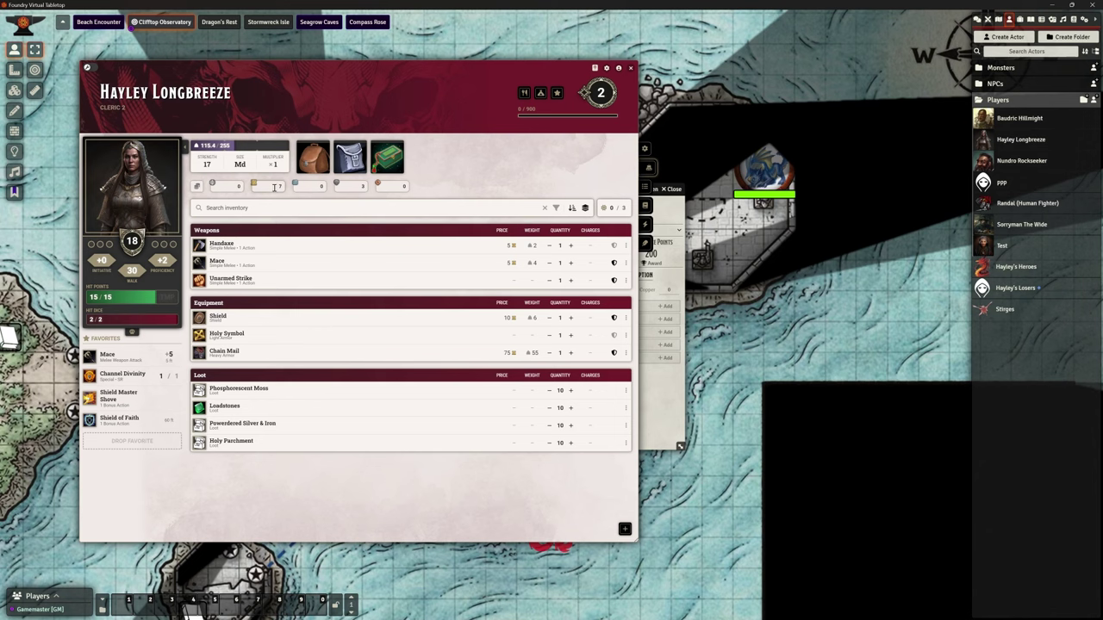
click(676, 231)
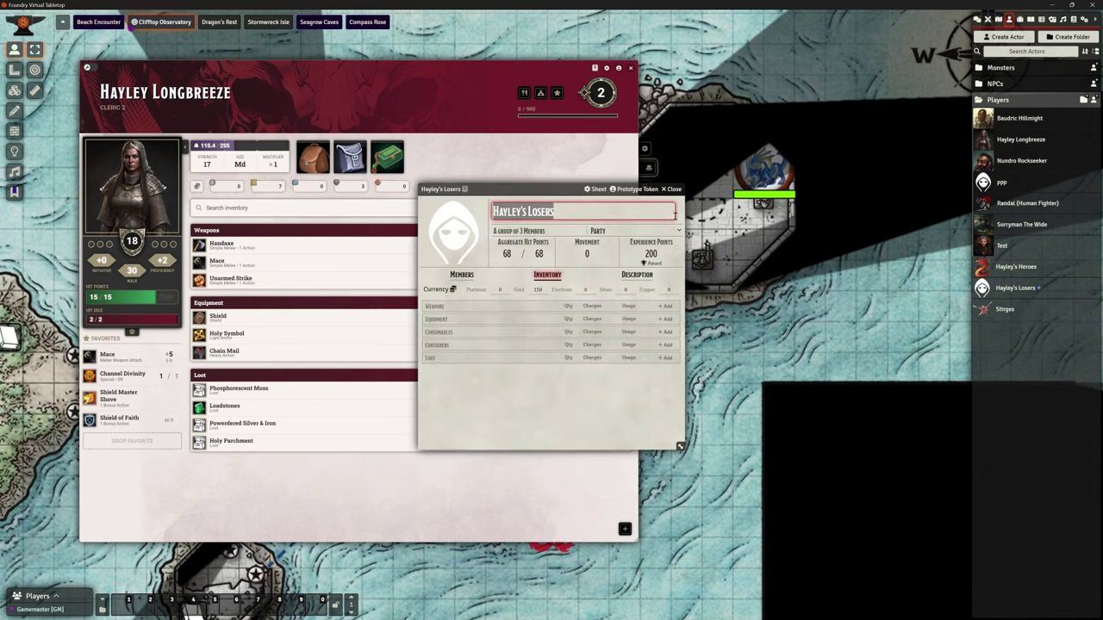
Split the party's 200 XP and 150 gold among Longbreeze, Rockseeker and Sorryman The Wide
drag(557, 188, 789, 87)
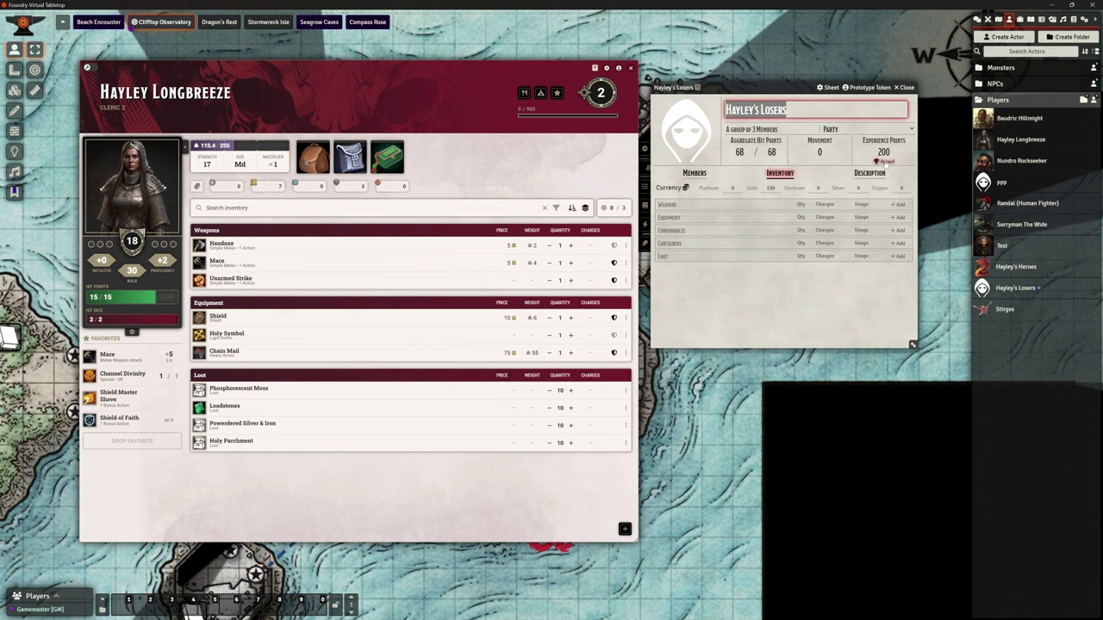
click(884, 162)
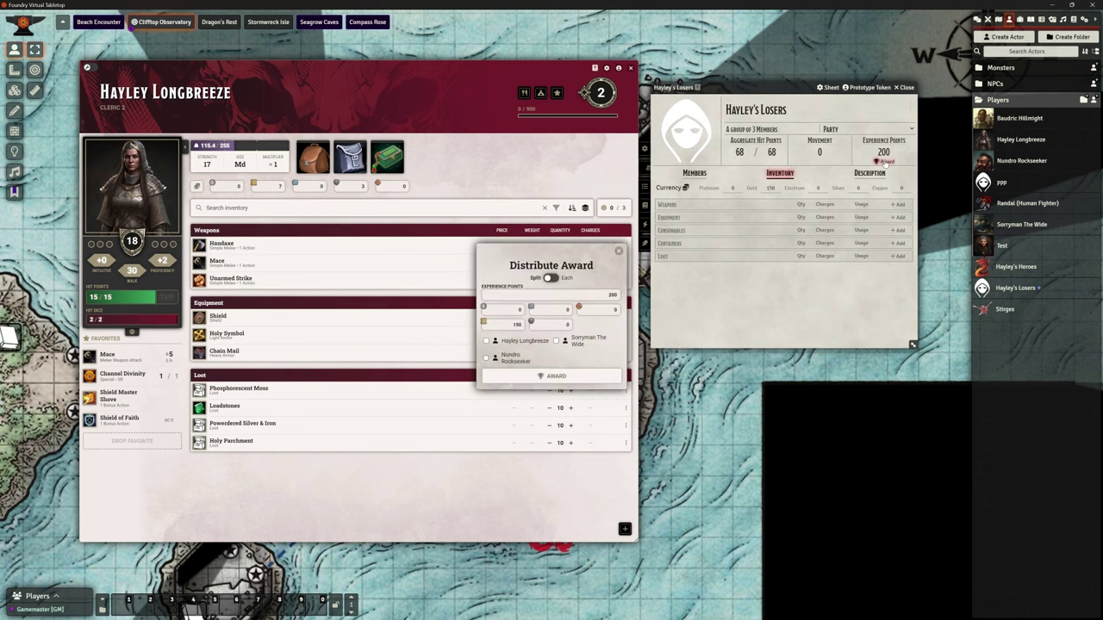
drag(530, 253, 537, 154)
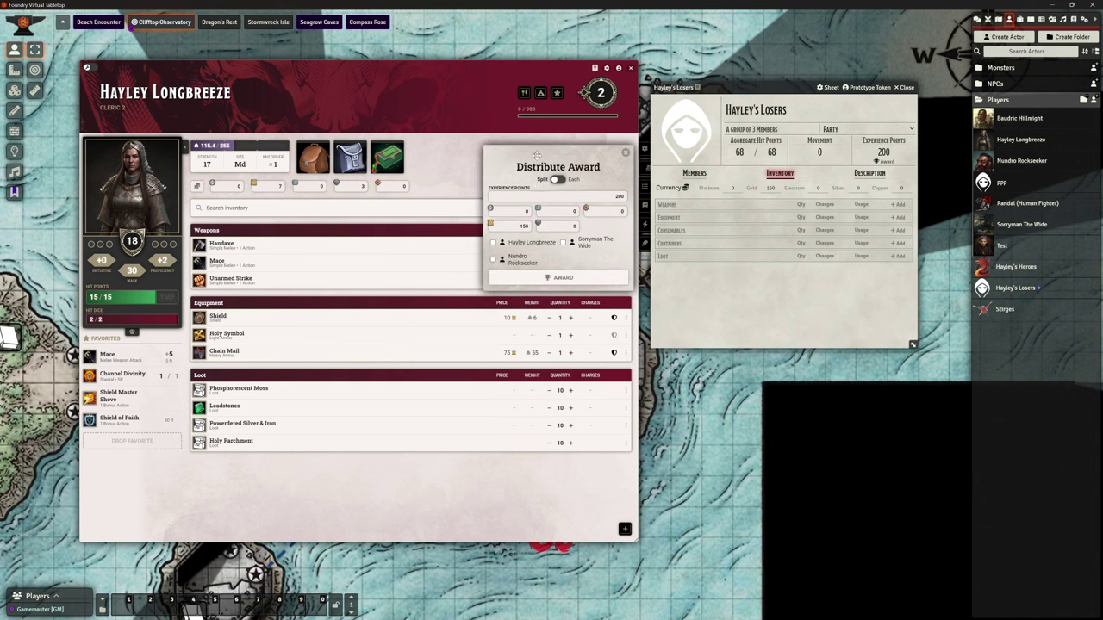
click(493, 243)
click(493, 259)
click(563, 243)
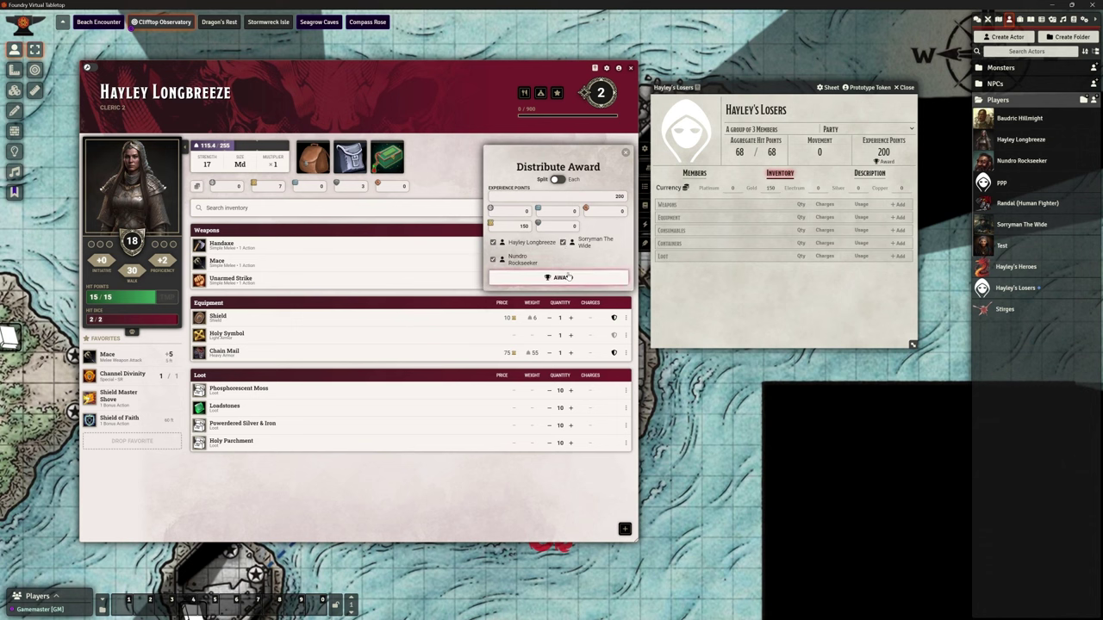
click(569, 277)
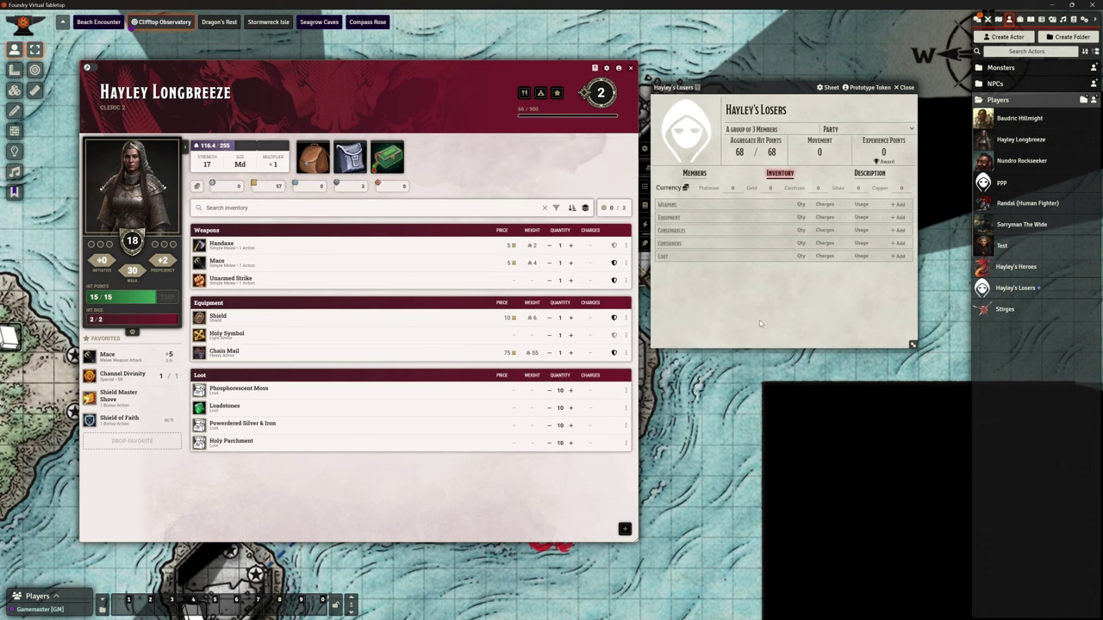